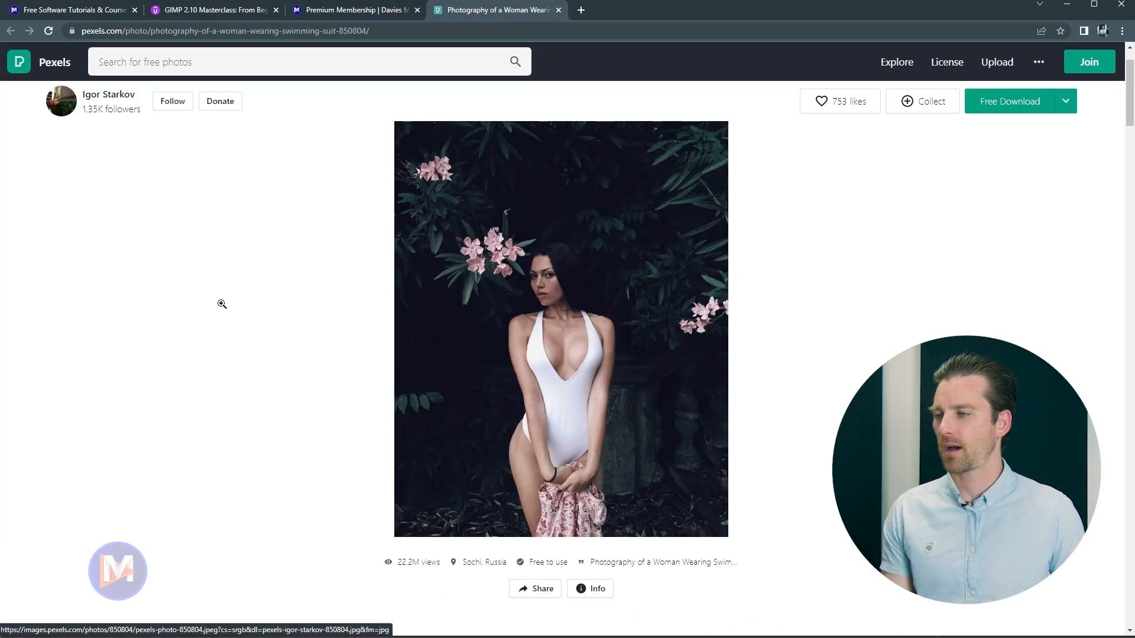
- Switch to GIMP and open the newly downloaded Pexels photo 850804 (1) from the Downloads folder as a new image
left_click(1067, 105)
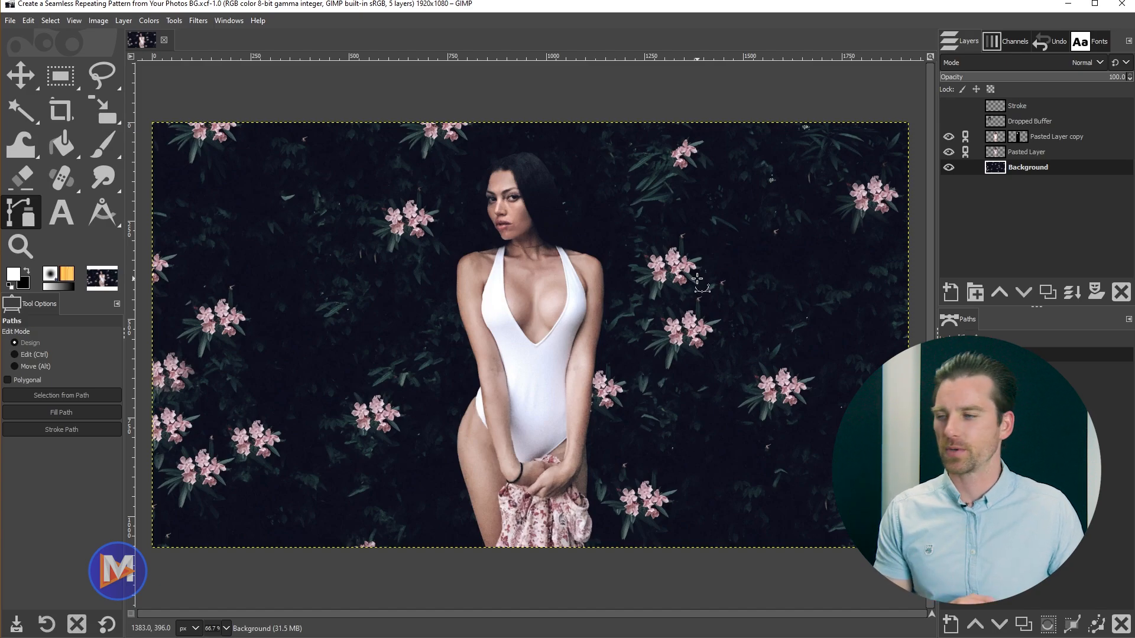
mouse_move(333, 637)
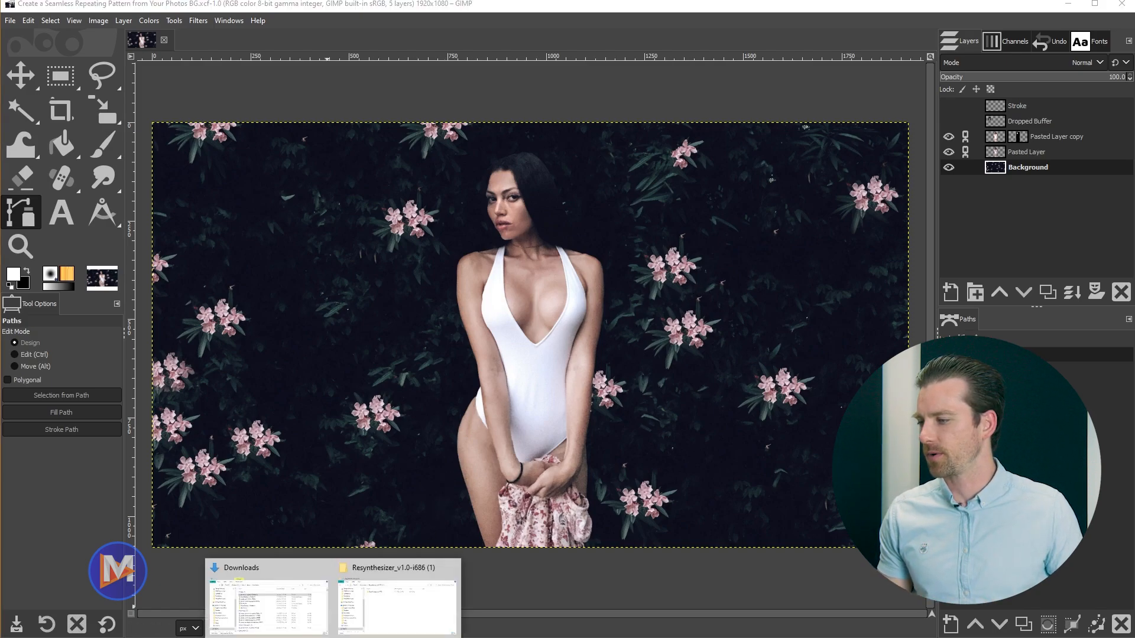
left_click(275, 603)
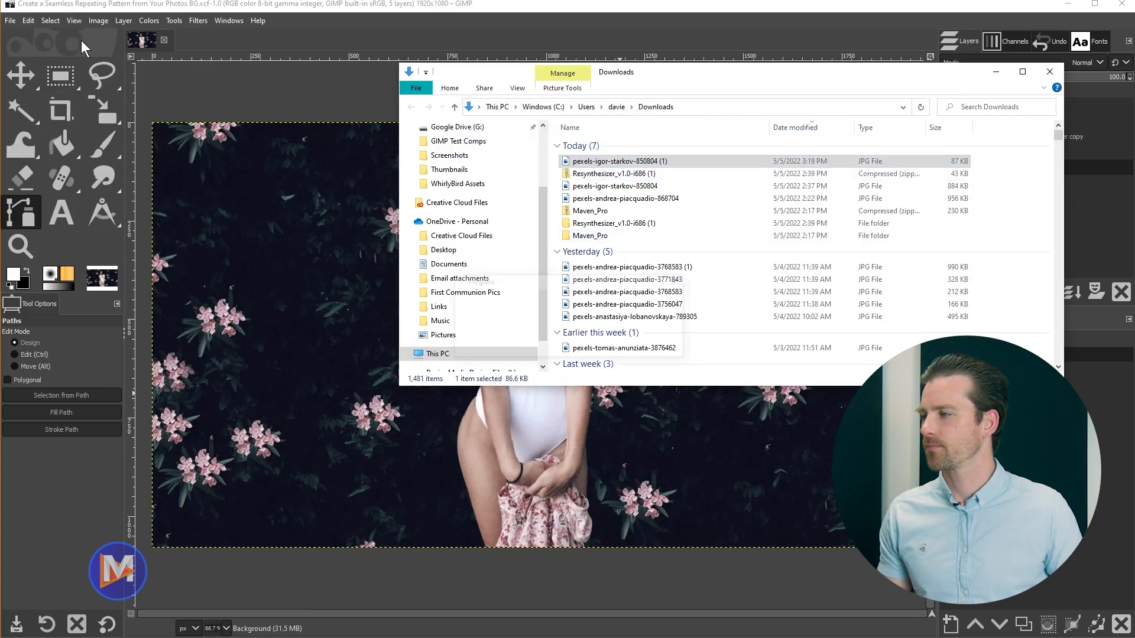
left_click(307, 214)
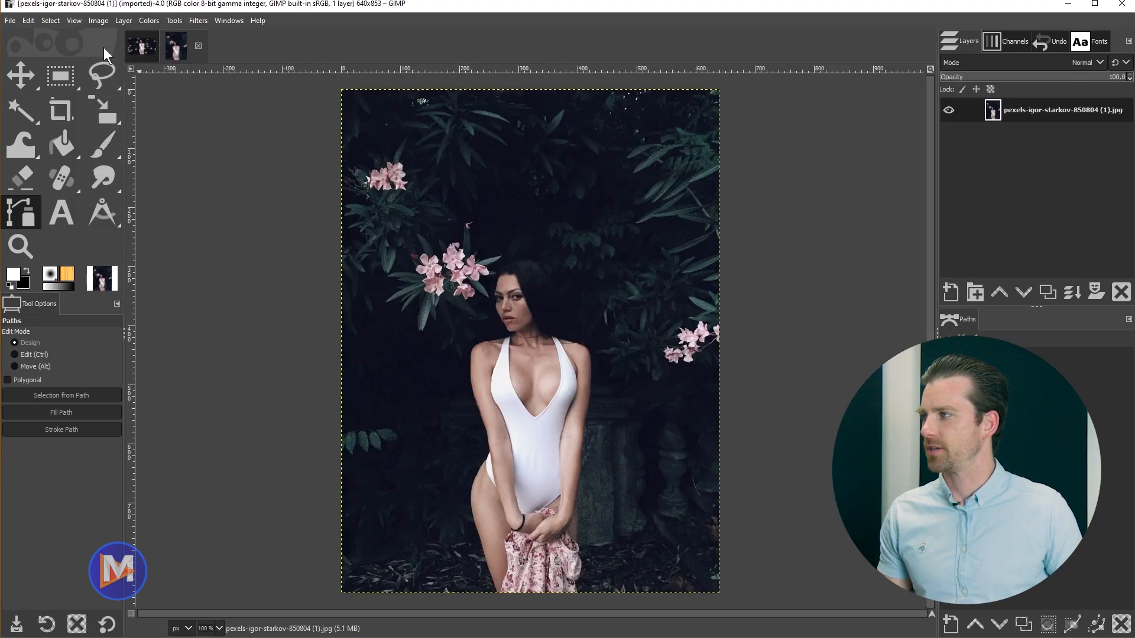
- Open the recent file woman white swim suit bg path.xcf, and return to the newly opened JPG photo
left_click(10, 22)
mouse_move(41, 115)
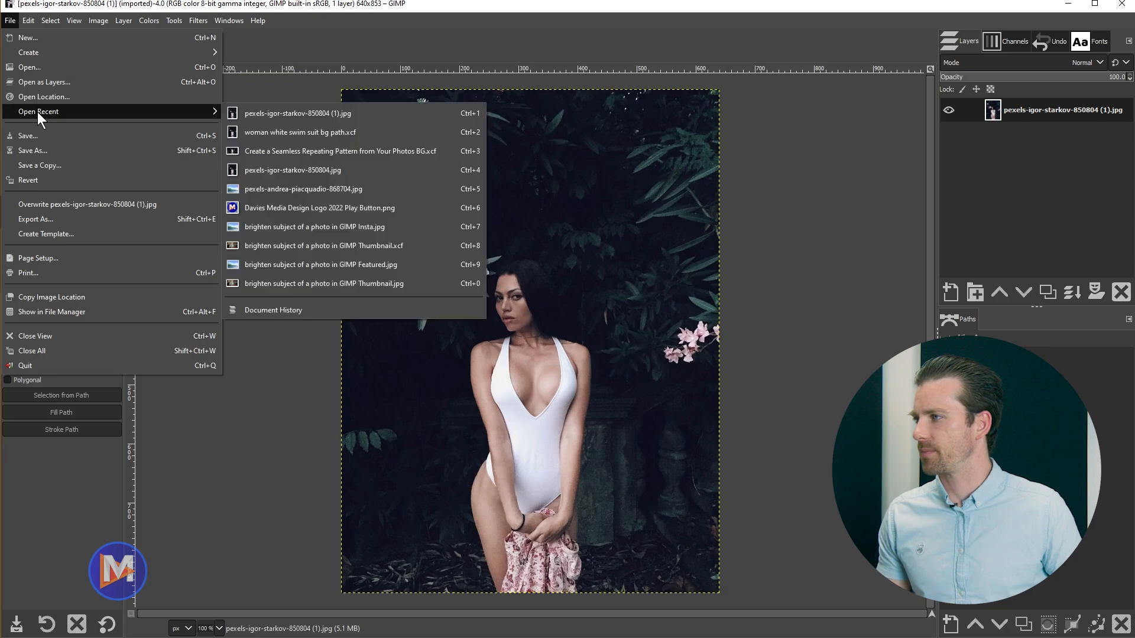
left_click(290, 133)
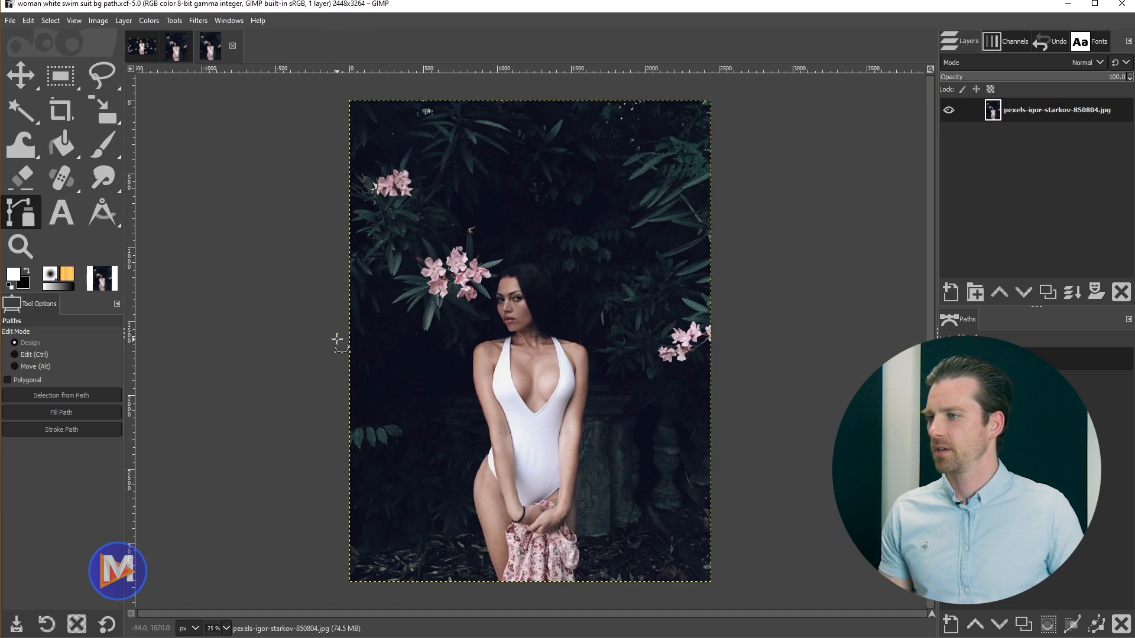
left_click(176, 50)
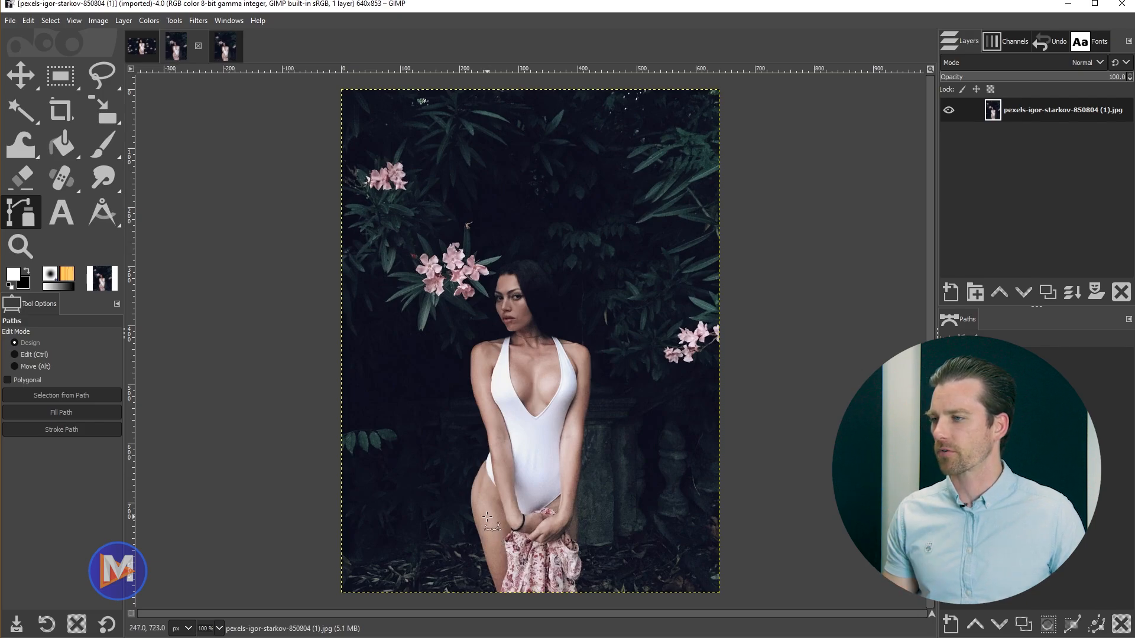
- Draw a loose freehand selection around the whole woman, leaving a small margin of background around her outline
key("f")
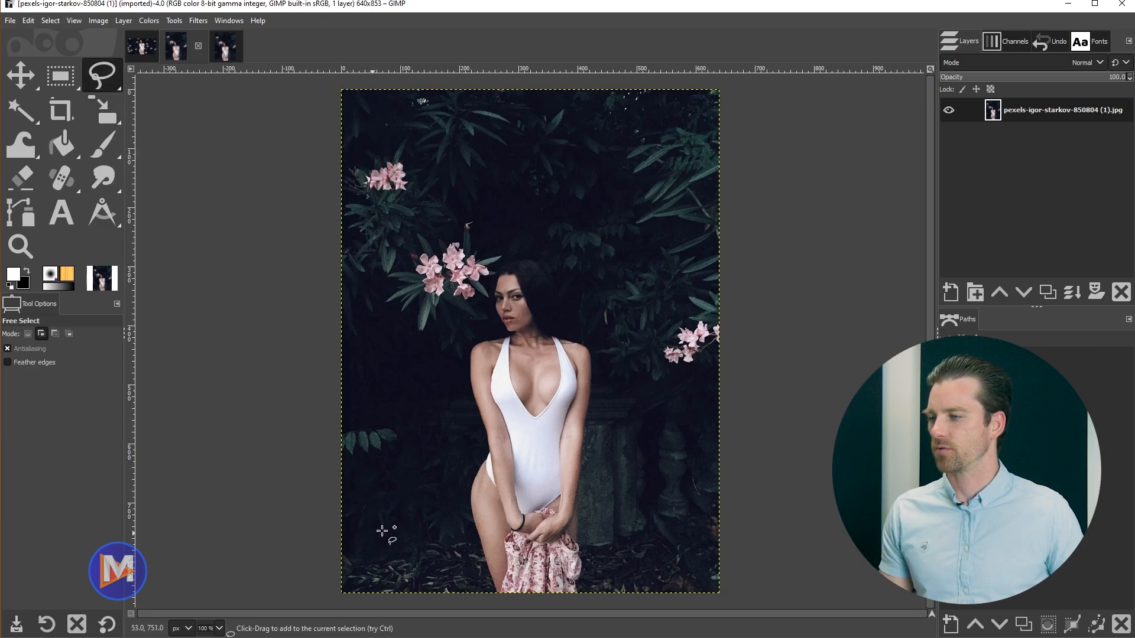
mouse_move(501, 599)
left_mouse_down()
mouse_move(465, 493)
mouse_move(479, 435)
mouse_move(465, 373)
mouse_move(488, 329)
mouse_move(494, 277)
mouse_move(519, 261)
mouse_move(541, 270)
mouse_move(568, 328)
mouse_move(595, 344)
mouse_move(604, 380)
mouse_move(583, 599)
mouse_move(502, 599)
left_mouse_up()
key("Return")
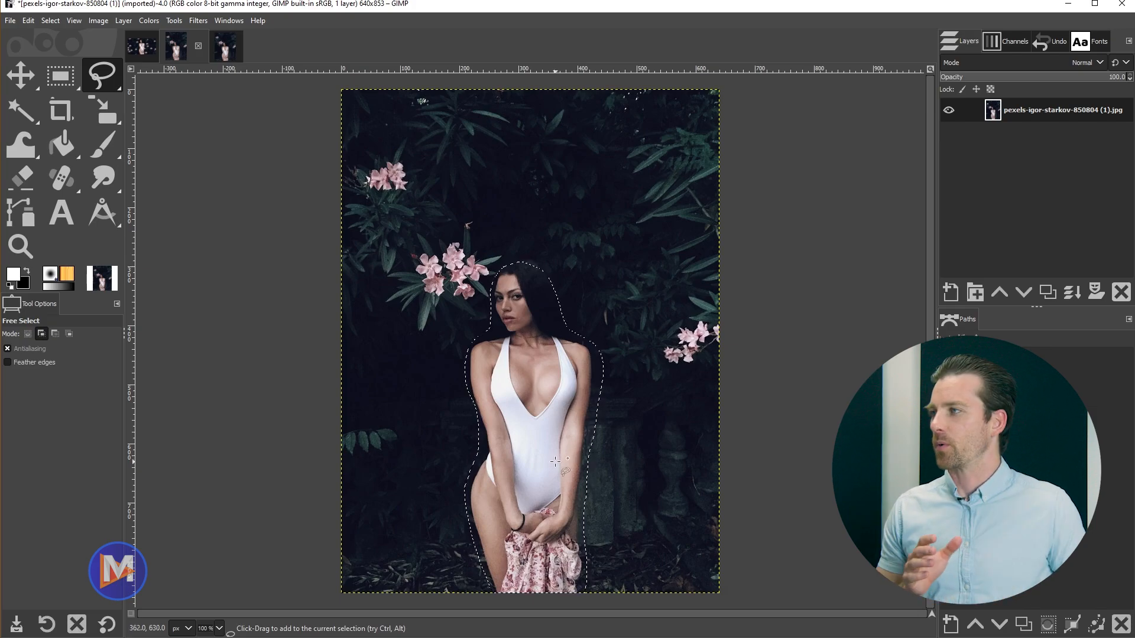
- Open the Heal Selection filter for the outlined woman and move its dialog clear of the selection
left_click(199, 21)
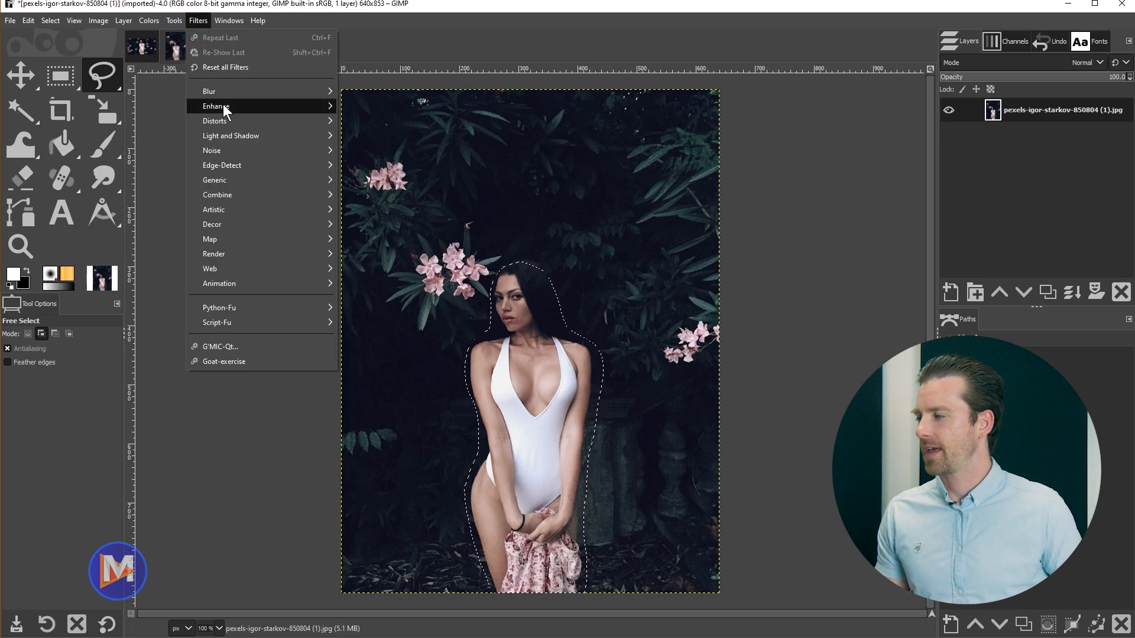
mouse_move(225, 110)
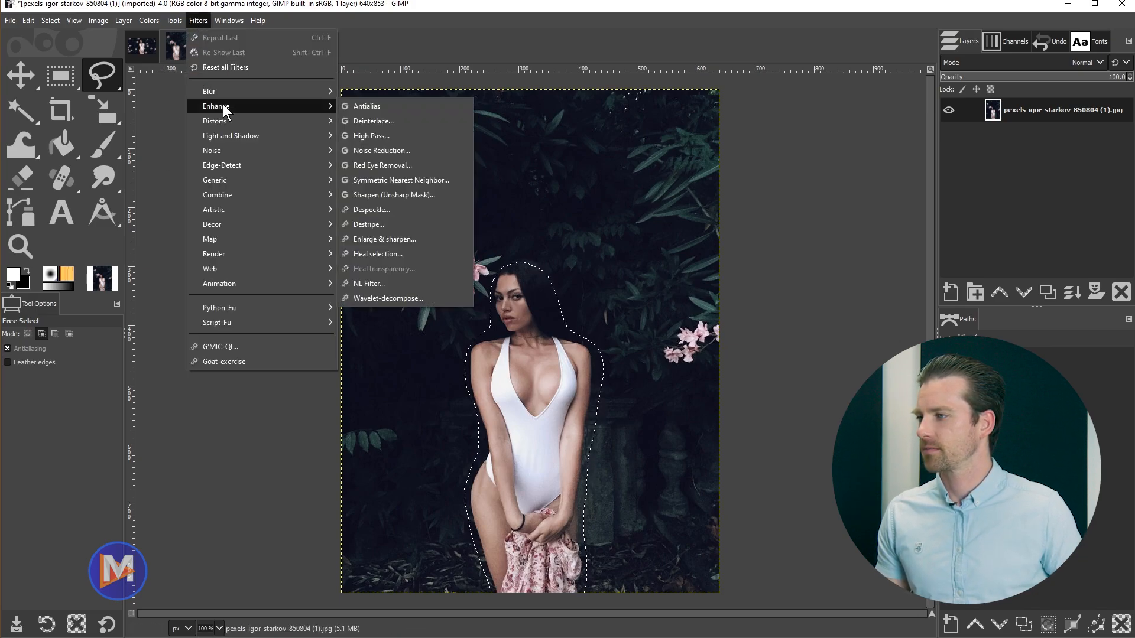
left_click(397, 254)
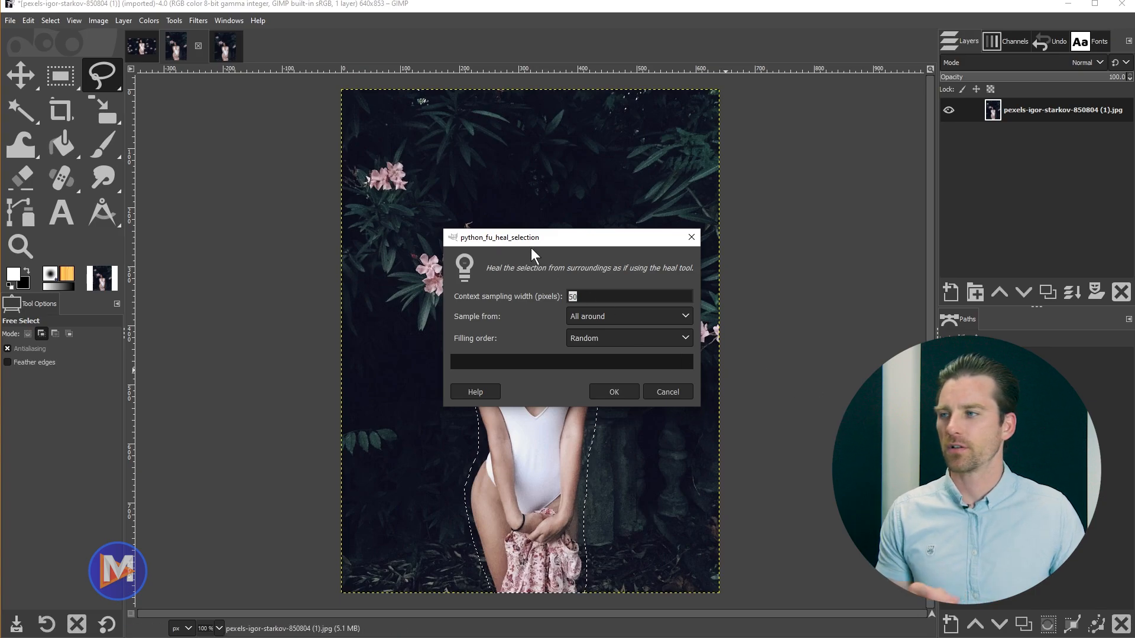
left_click_drag(532, 240, 726, 142)
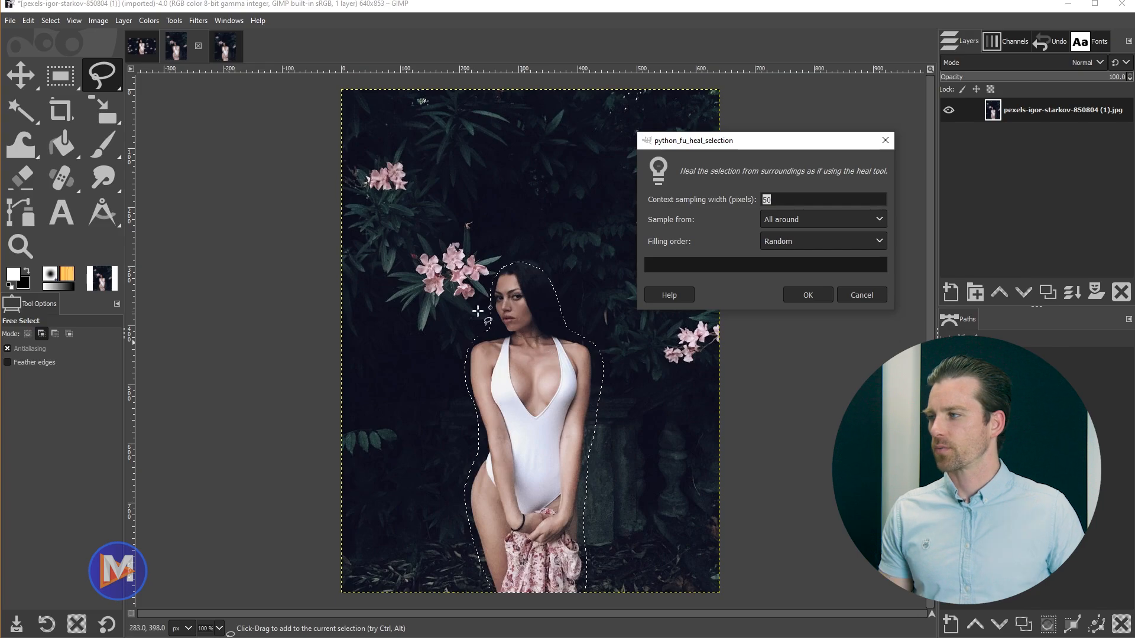
- Measure the distances from the selection outline at shoulder height to the photo's right and left edges
left_click(103, 212)
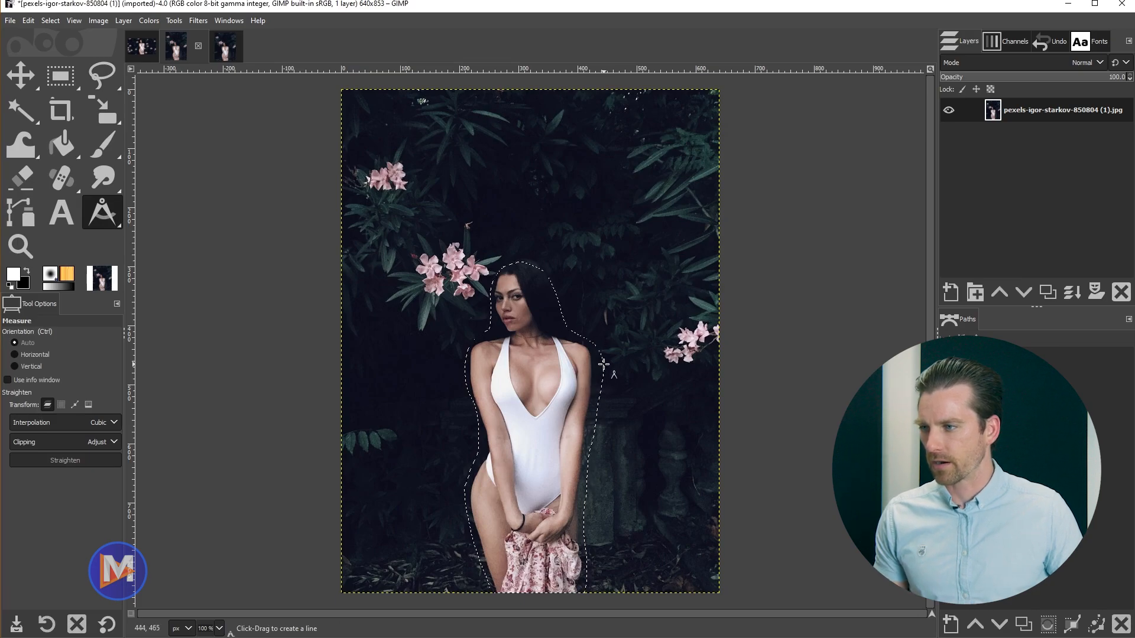
left_click_drag(604, 364, 720, 364)
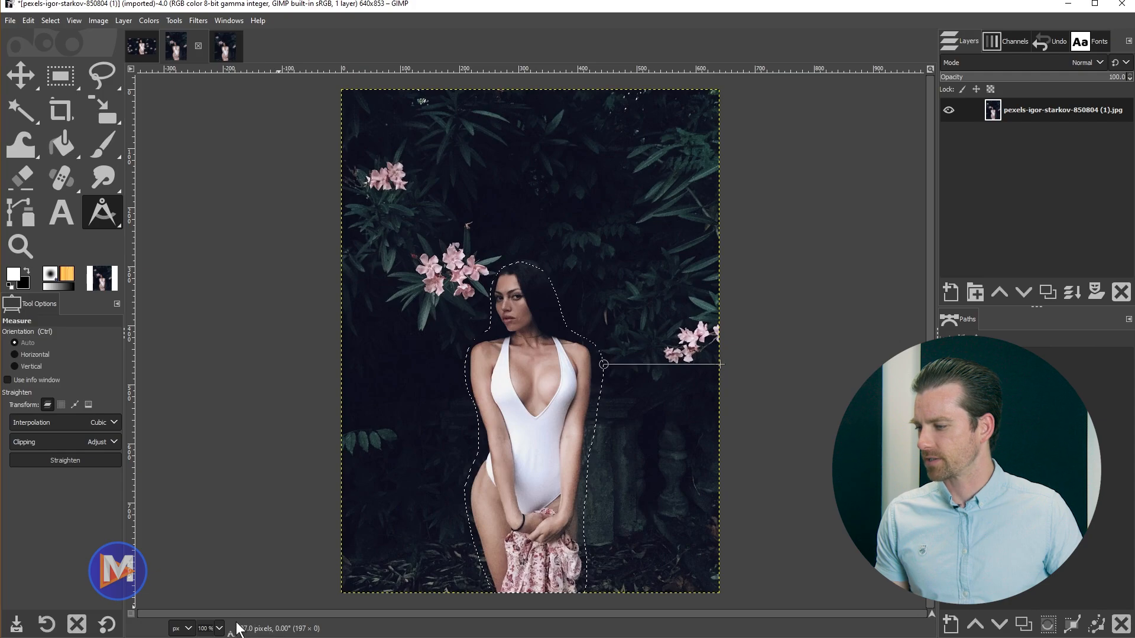
left_click_drag(464, 361, 345, 359)
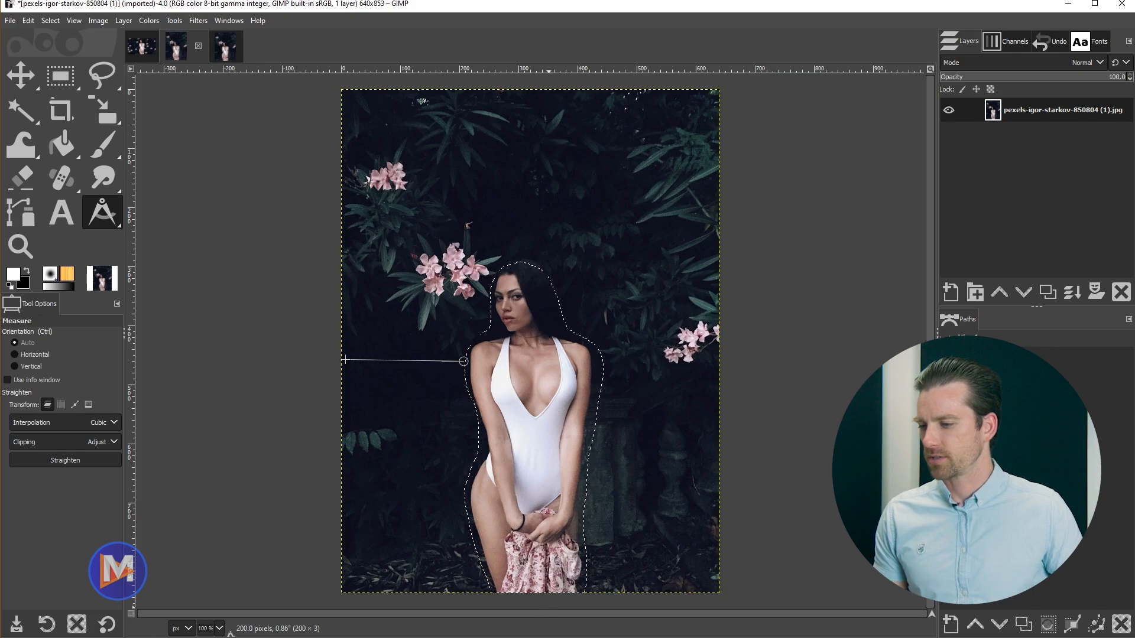
- Heal the selected woman out of the photo with a context sampling width of 200 pixels, sampling from all around
mouse_move(536, 625)
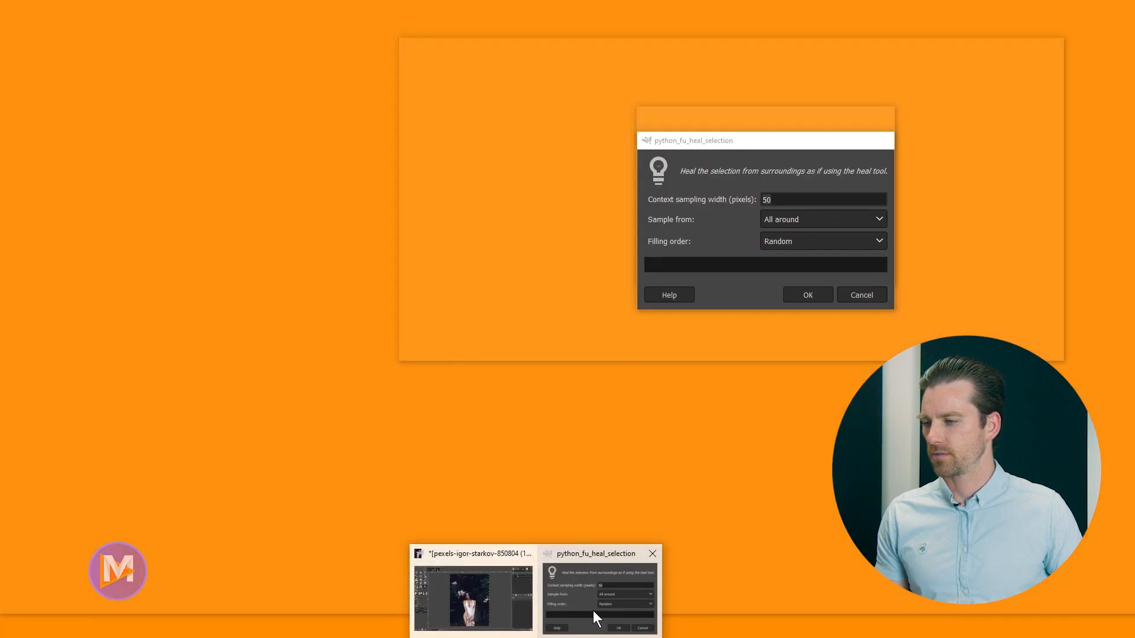
left_click(594, 611)
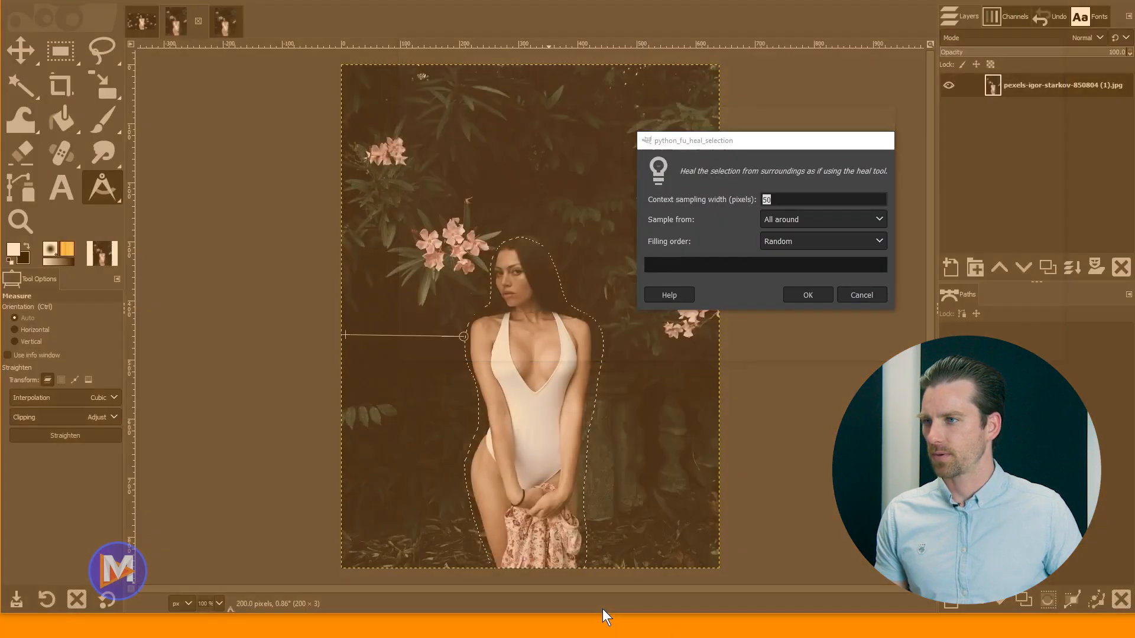
left_click_drag(759, 143, 723, 144)
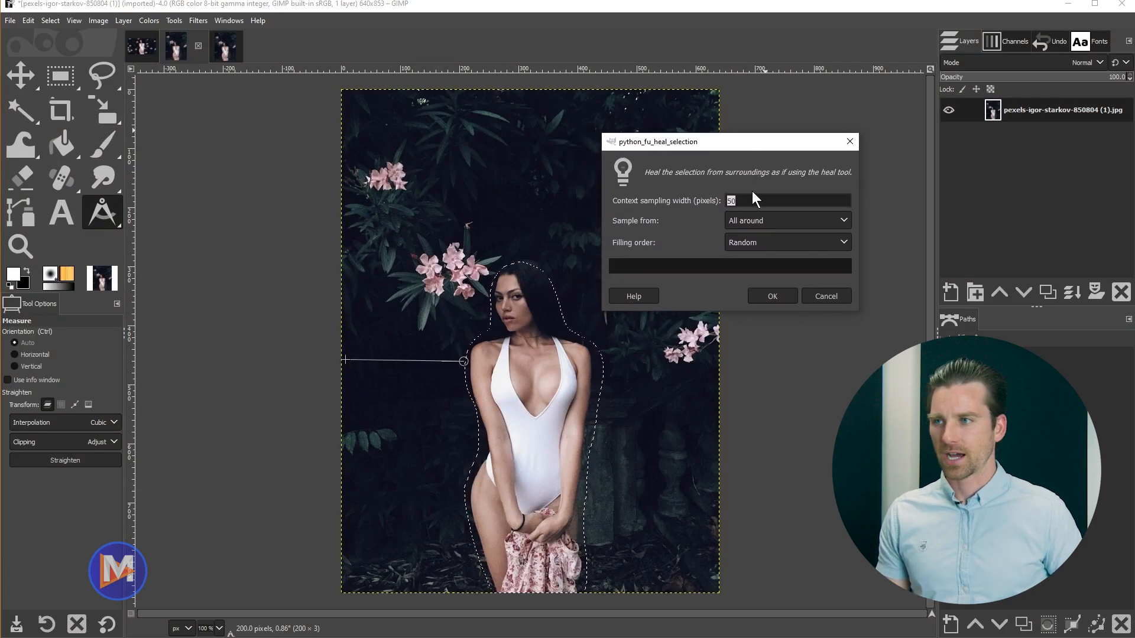
type("00")
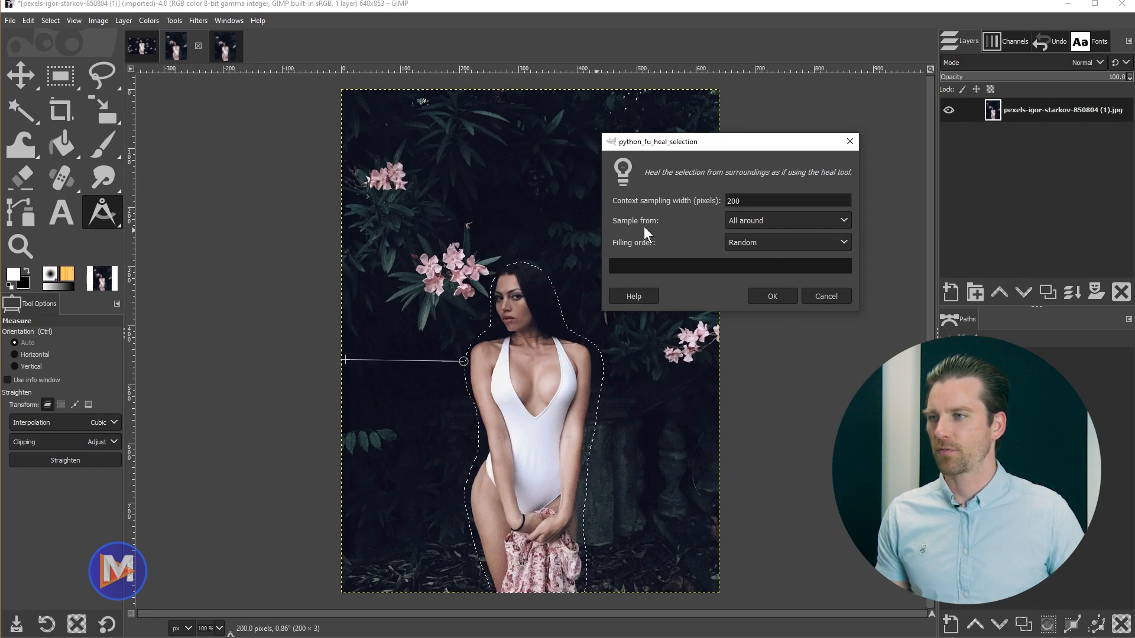
left_click(781, 226)
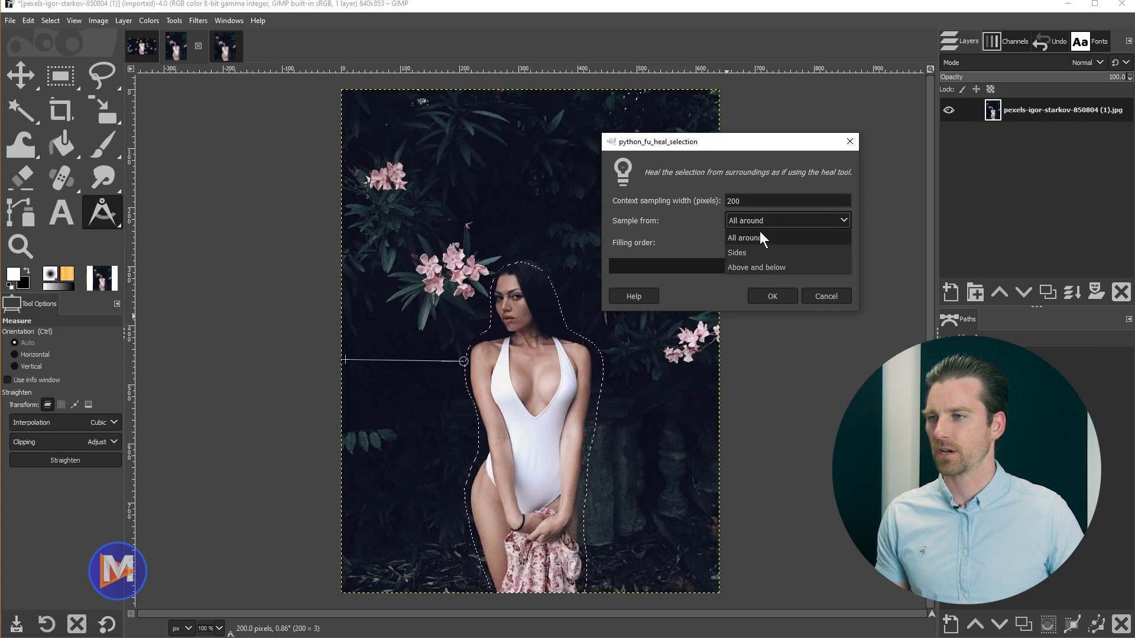
left_click(746, 237)
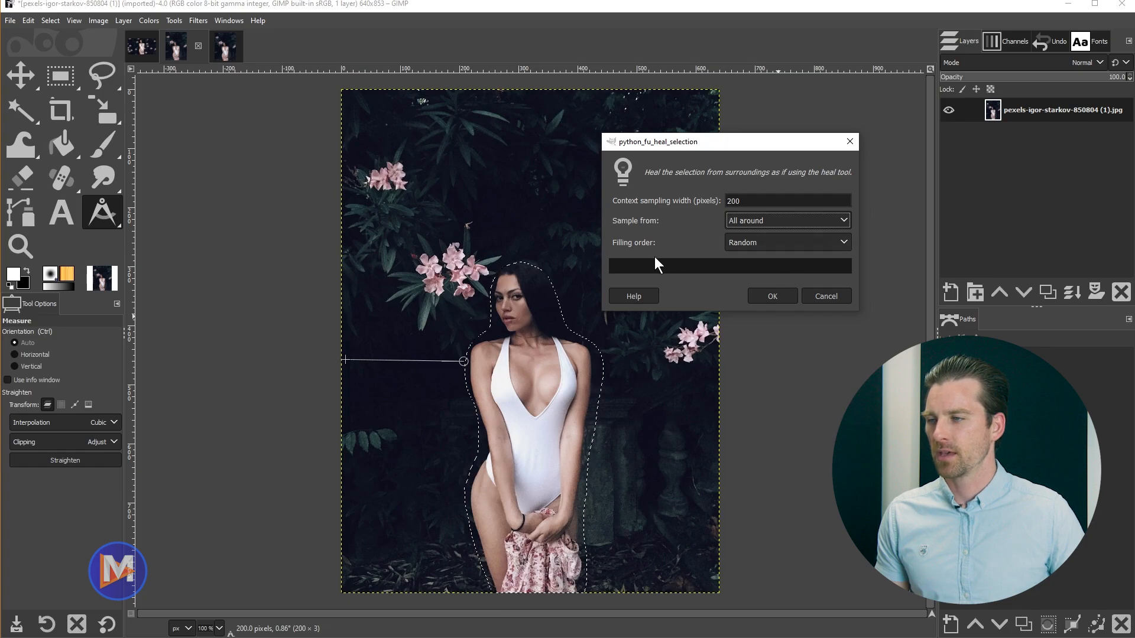
left_click(770, 297)
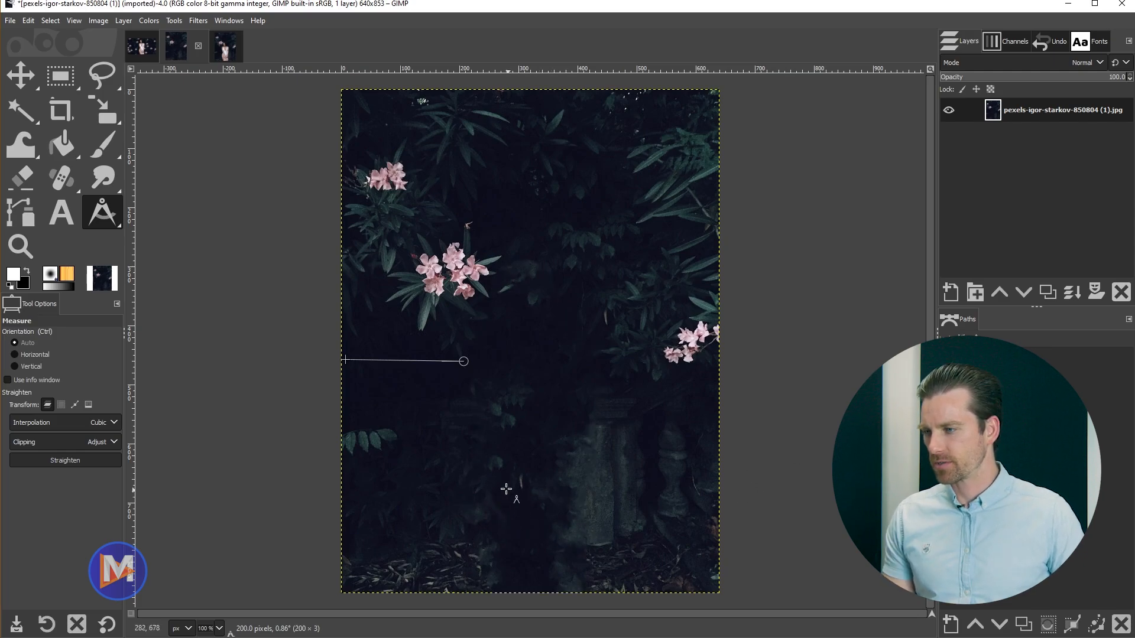
- Select the upper part of the healed photo down to just below the flowers, about 701 × 530 px, and copy it
scroll(481, 500, "up", 1)
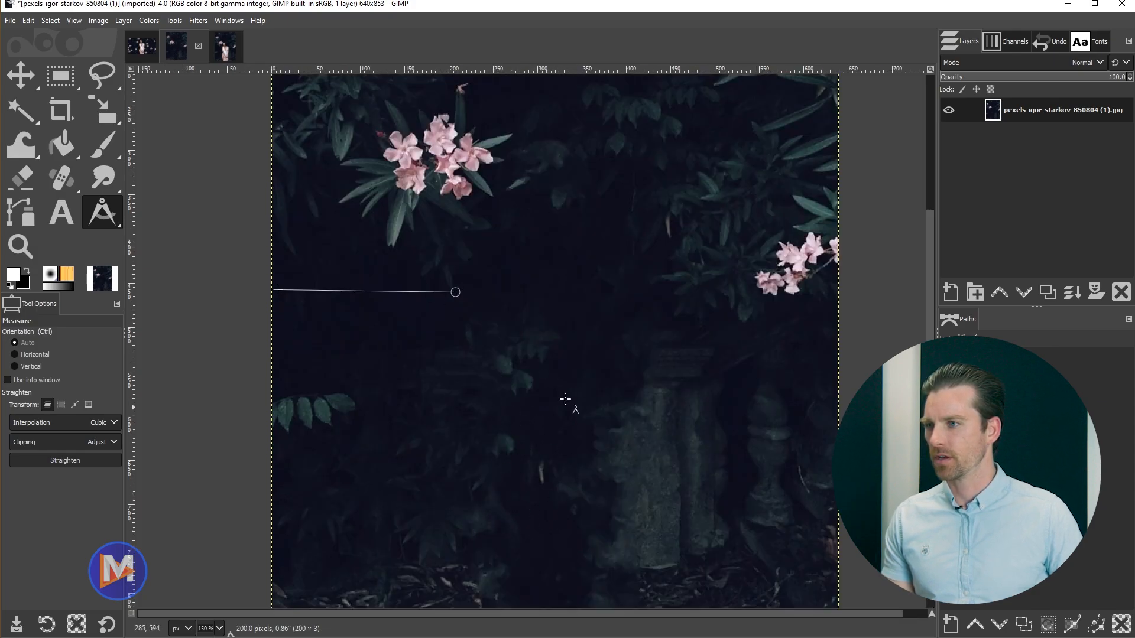
scroll(619, 371, "down", 1)
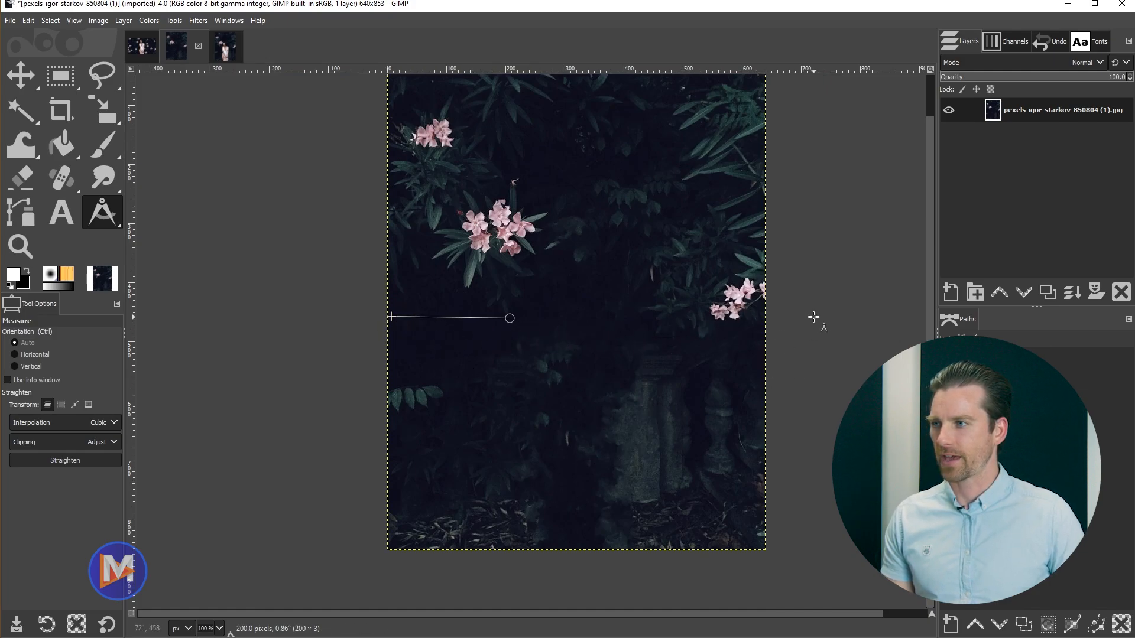
scroll(814, 317, "down", 1)
scroll(815, 317, "up", 1)
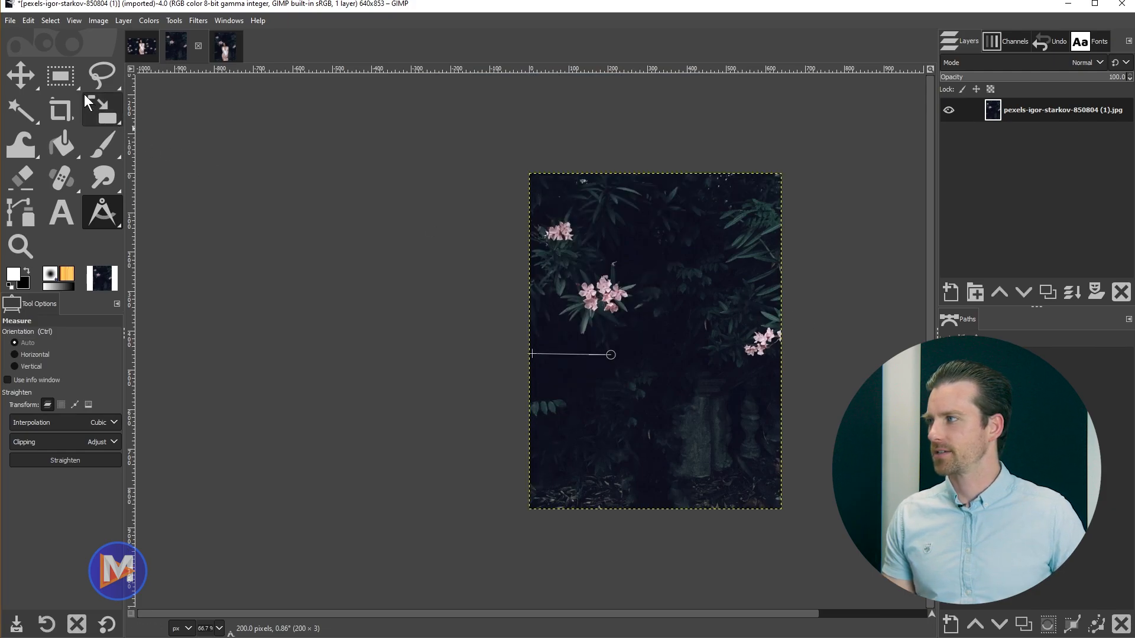
left_click(61, 75)
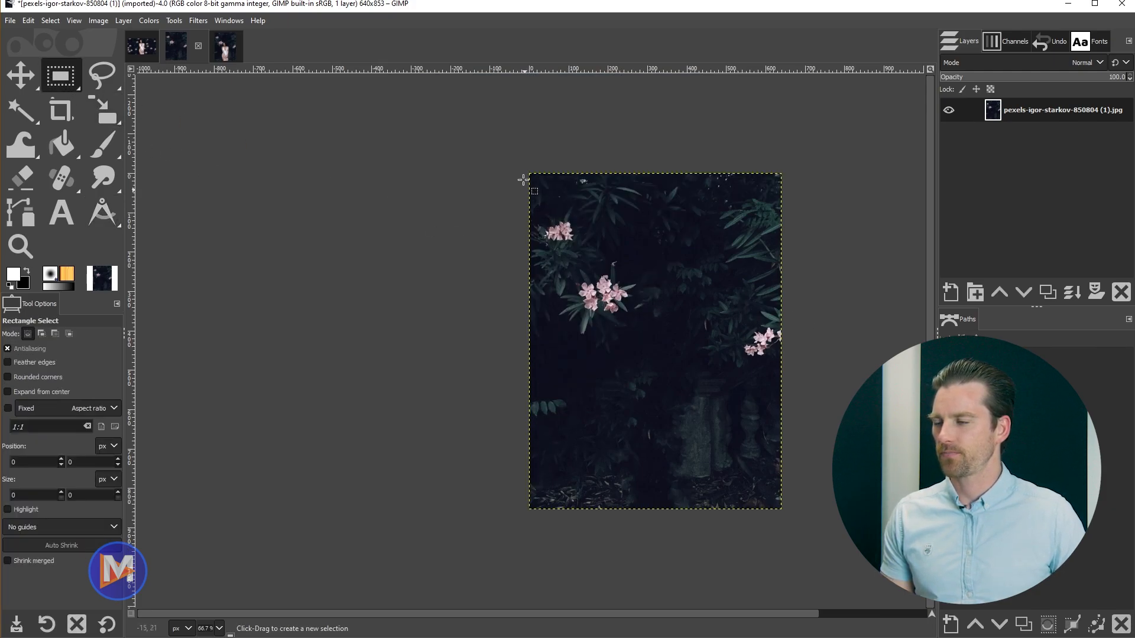
left_click_drag(520, 164, 796, 372)
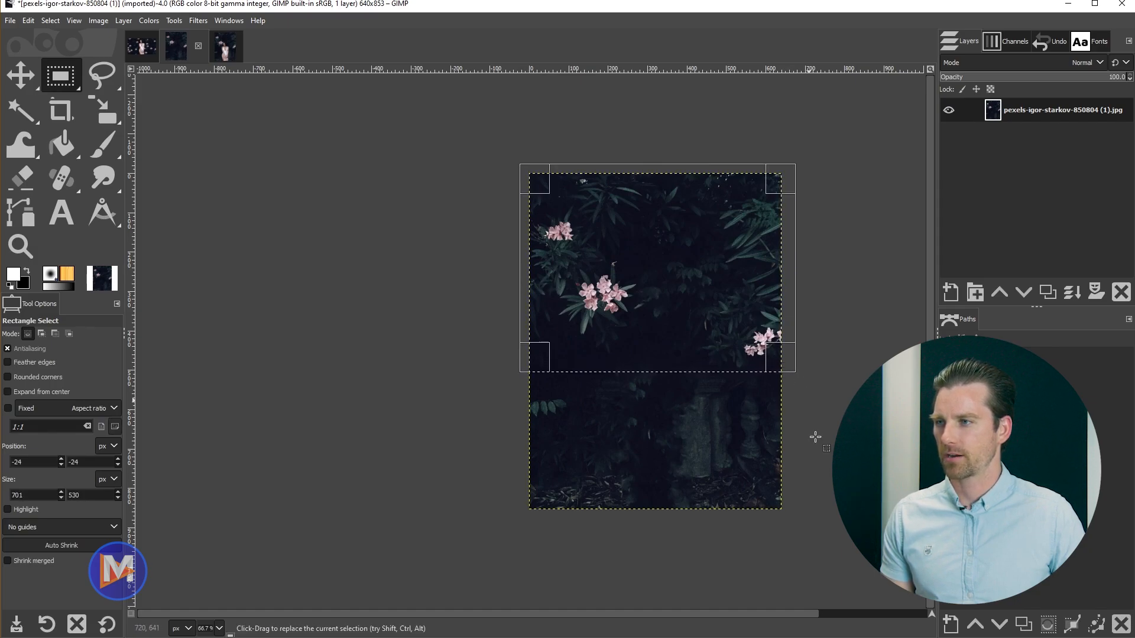
key("ctrl")
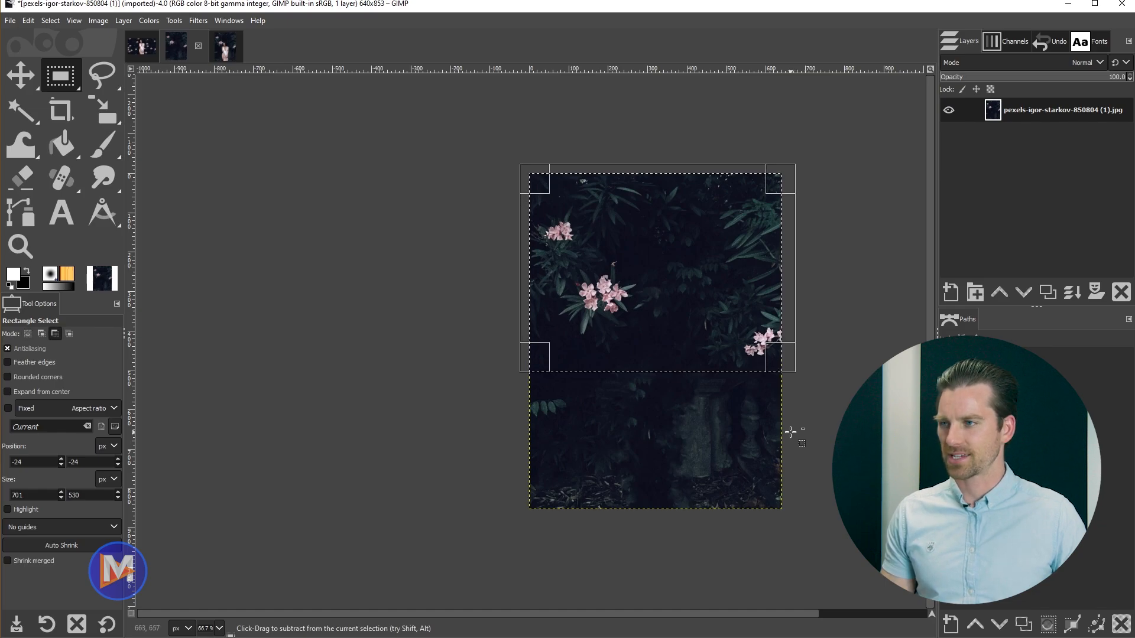
key("ctrl+c")
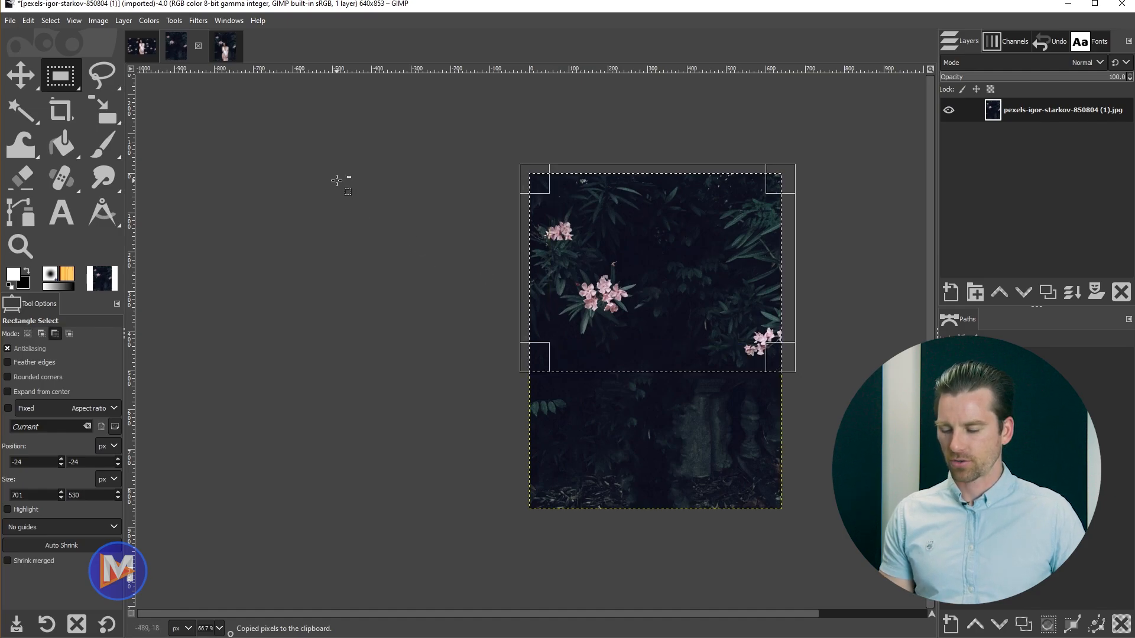
- Create a new image 1920 px wide and 1080 px high
key("ctrl+n")
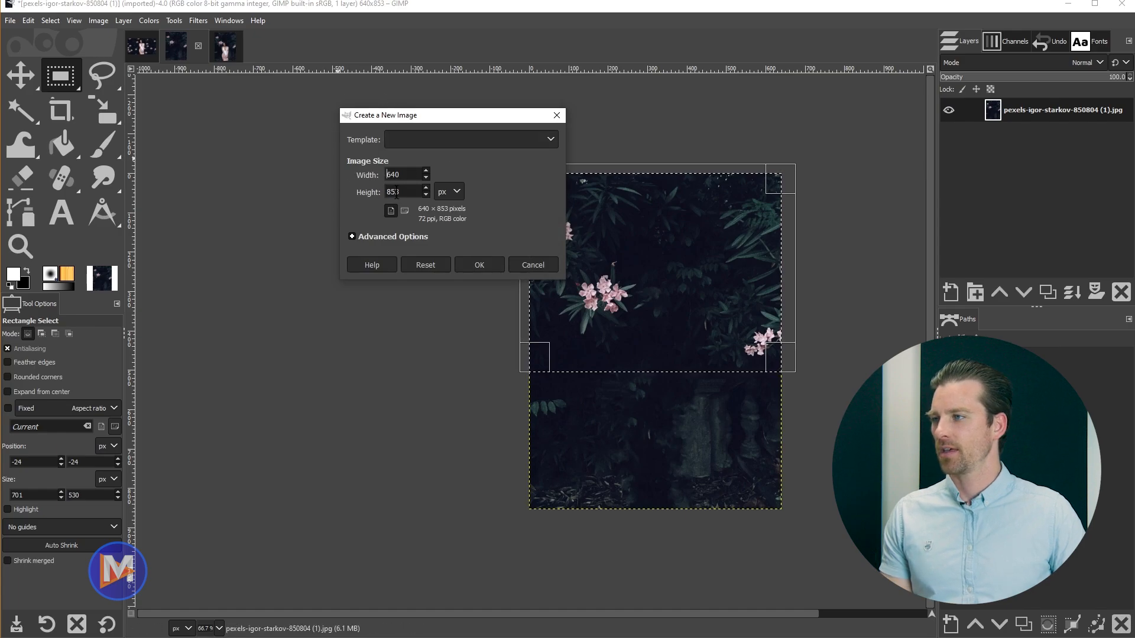
double_click(393, 175)
type("1920")
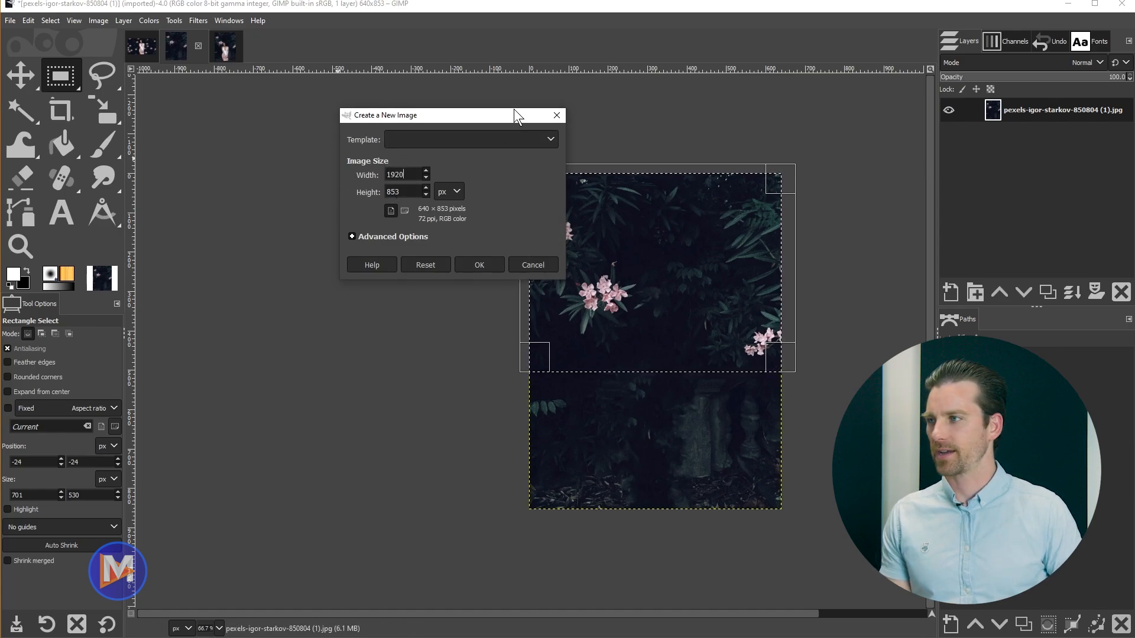
key("Tab")
type("1080")
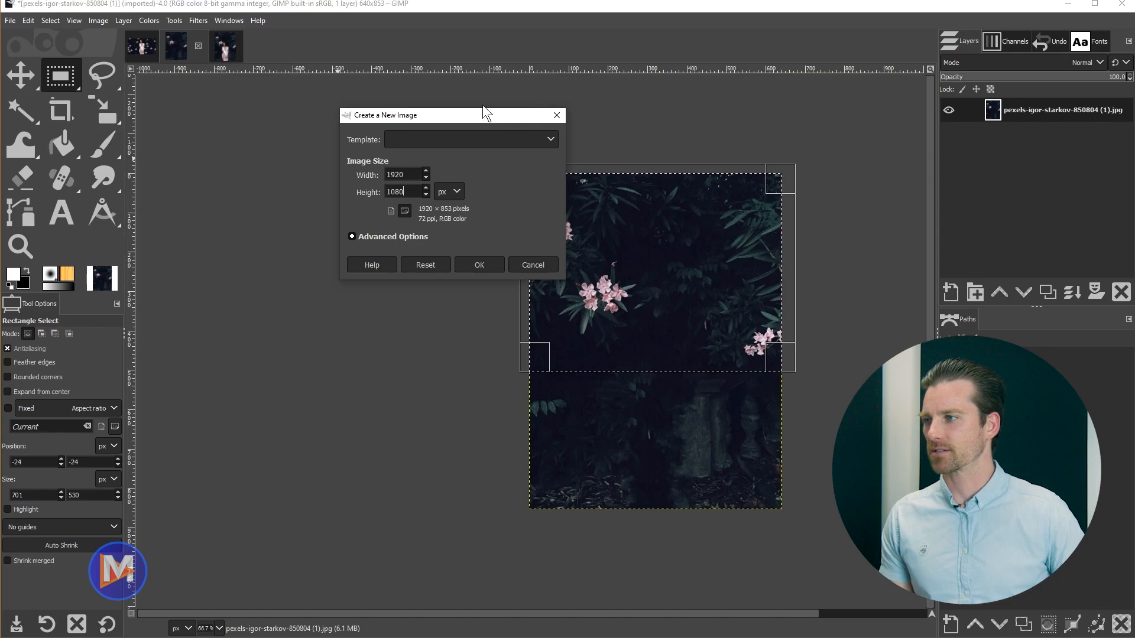
left_click(479, 265)
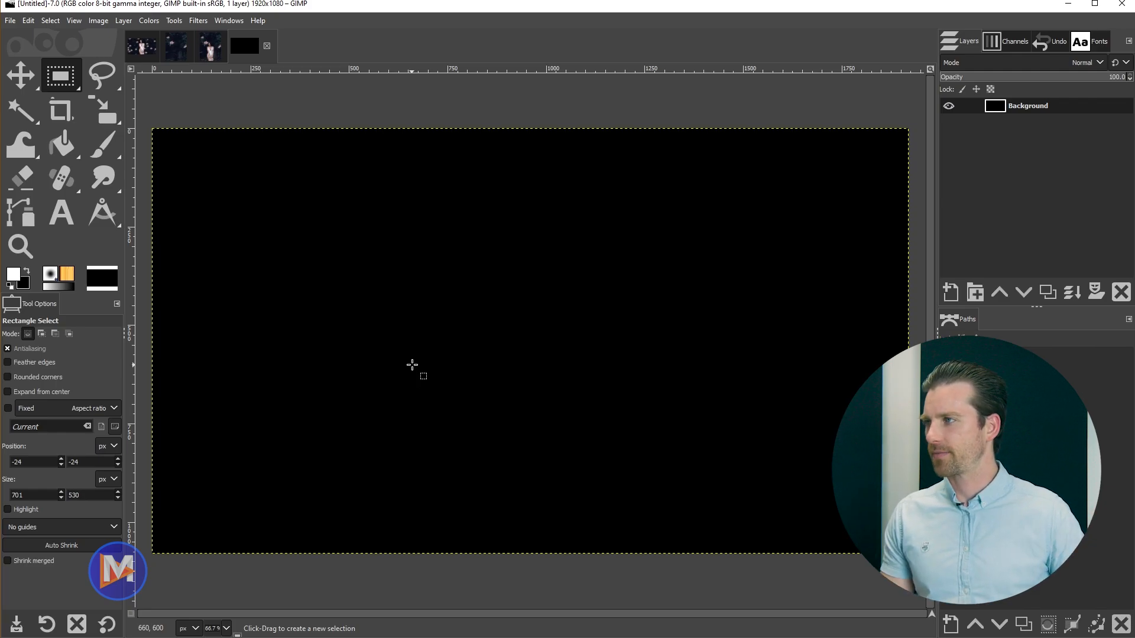
- Fill the blank canvas seamlessly with the Clipboard Image pattern using the resynthesizer's pattern fill
left_click(28, 20)
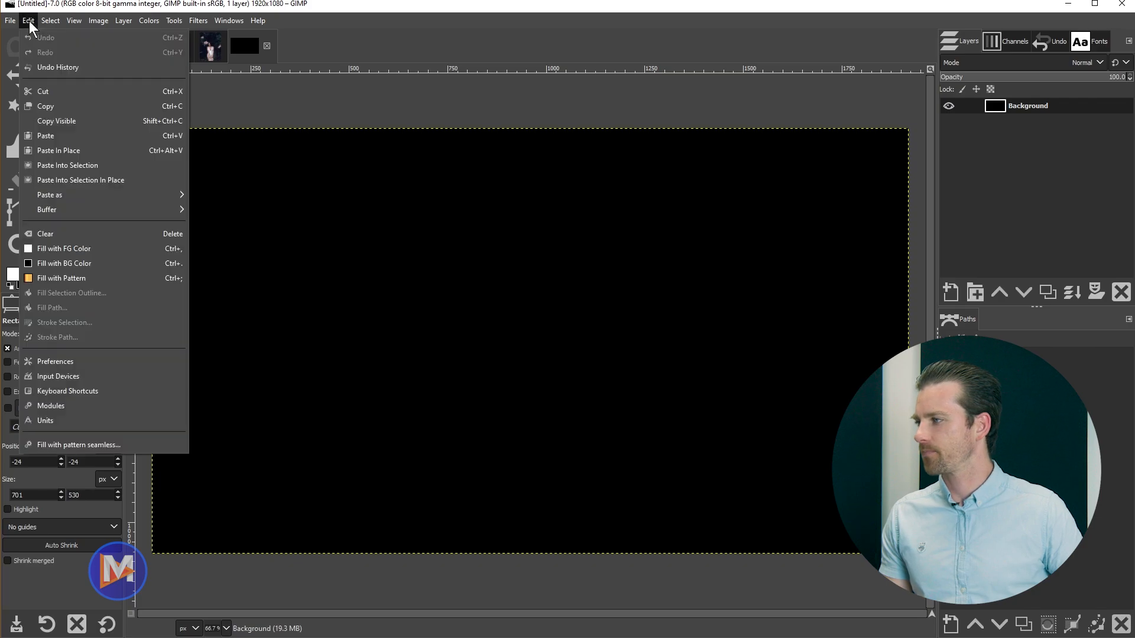
left_click(80, 444)
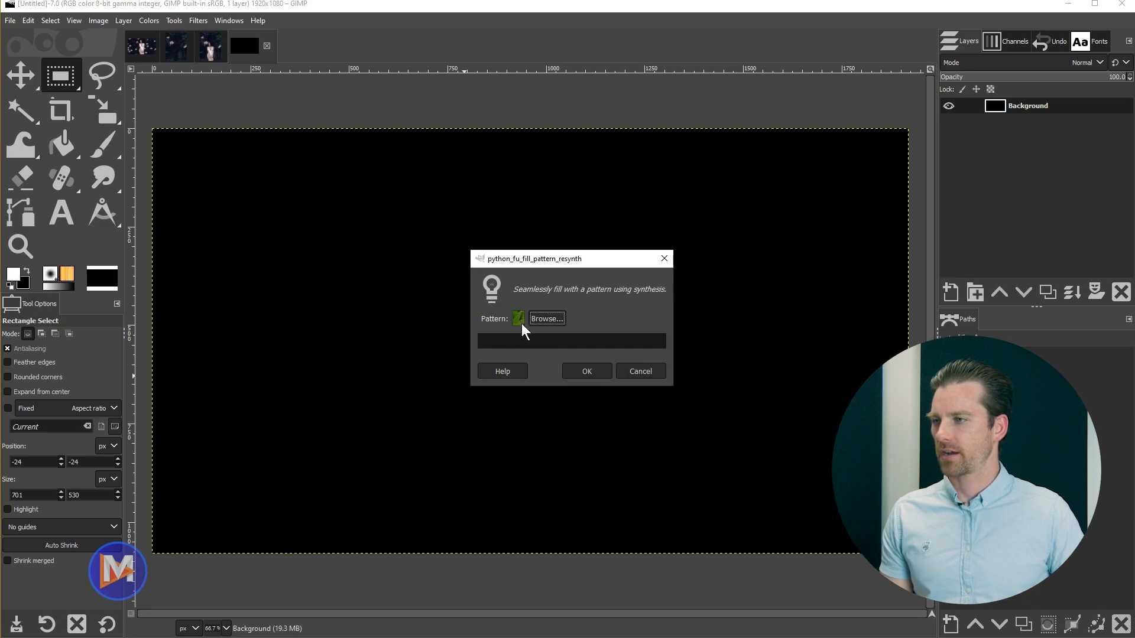
left_click(546, 319)
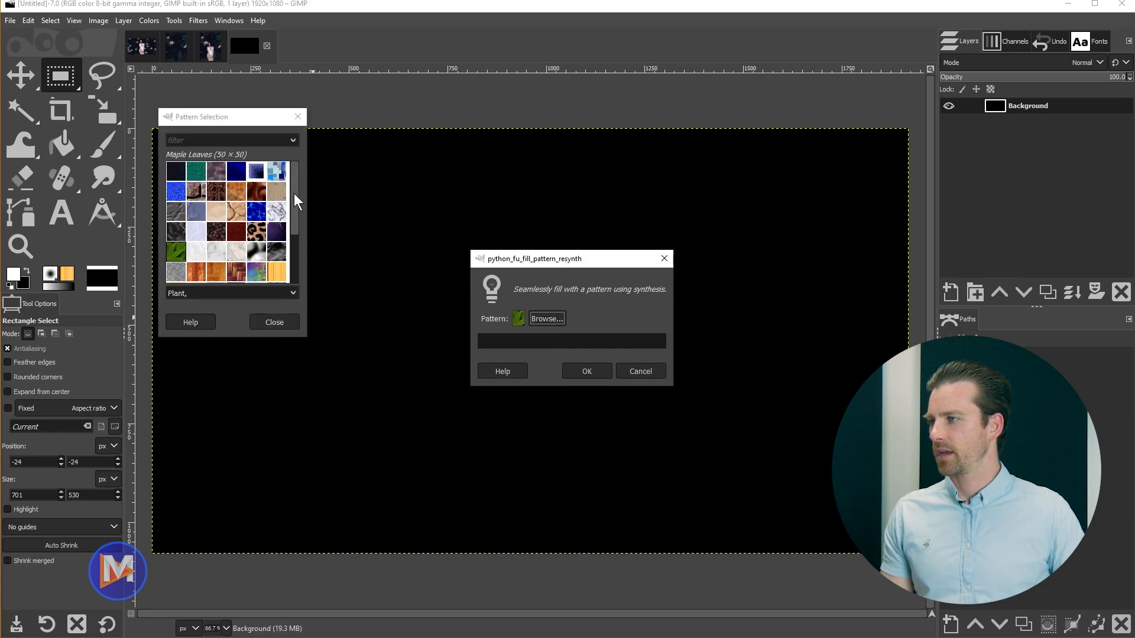
mouse_move(293, 193)
left_mouse_down()
mouse_move(300, 261)
mouse_move(297, 190)
left_mouse_up()
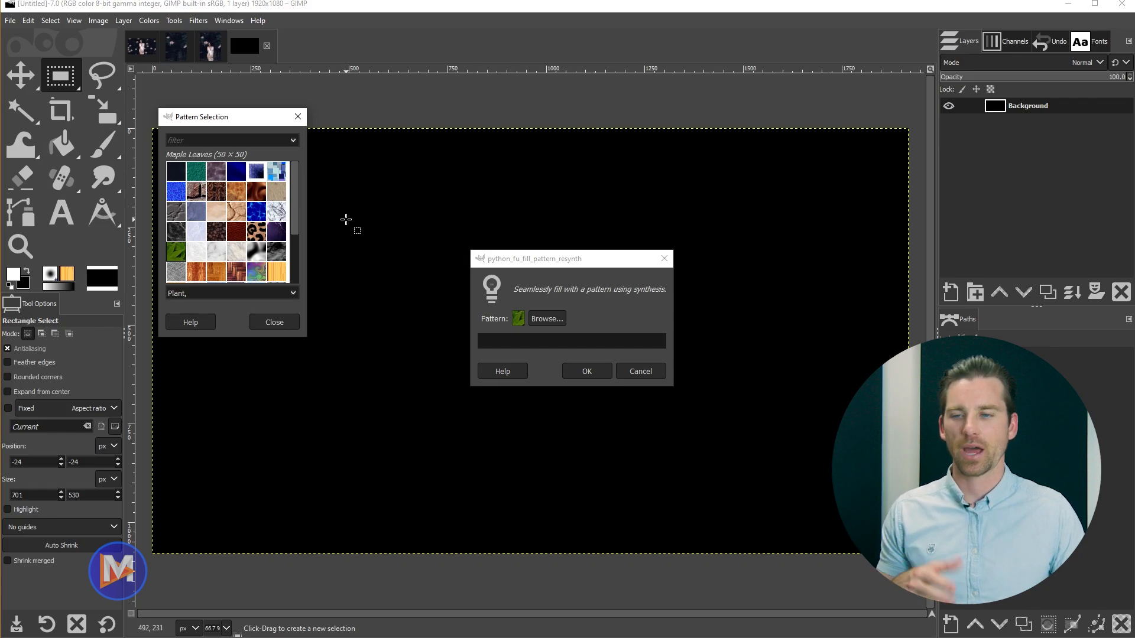
left_click(180, 172)
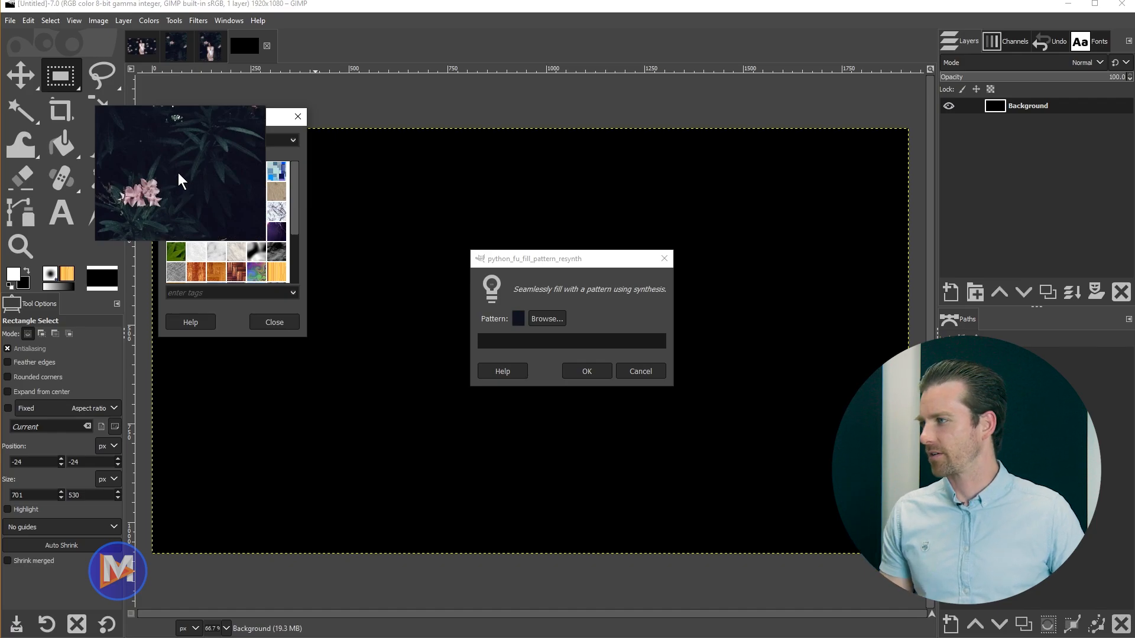
left_click(291, 324)
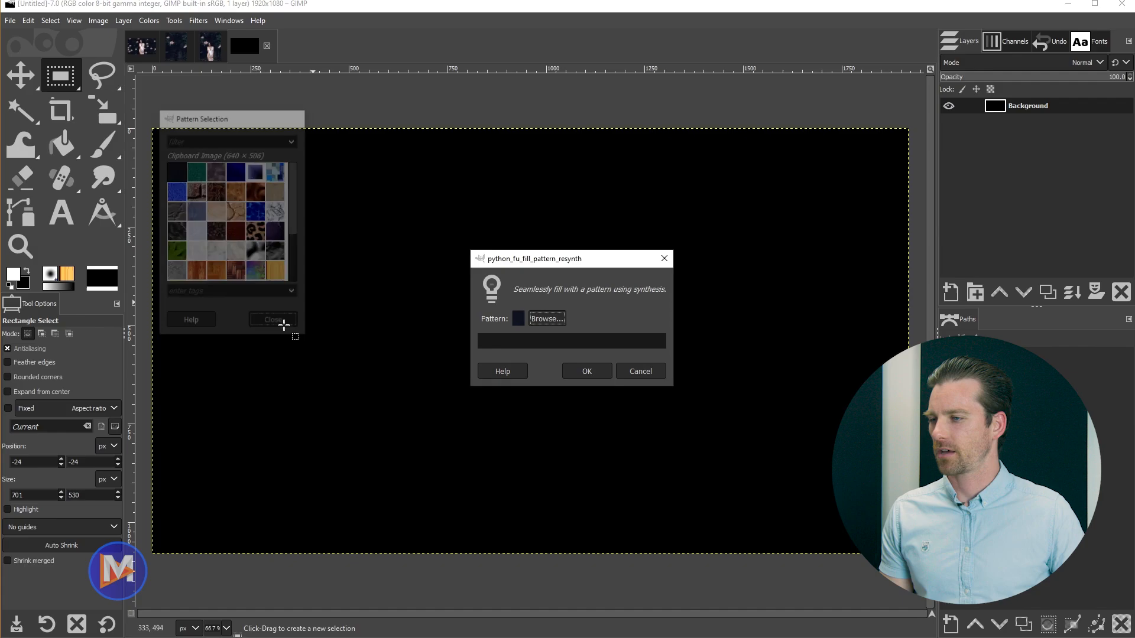
left_click(593, 371)
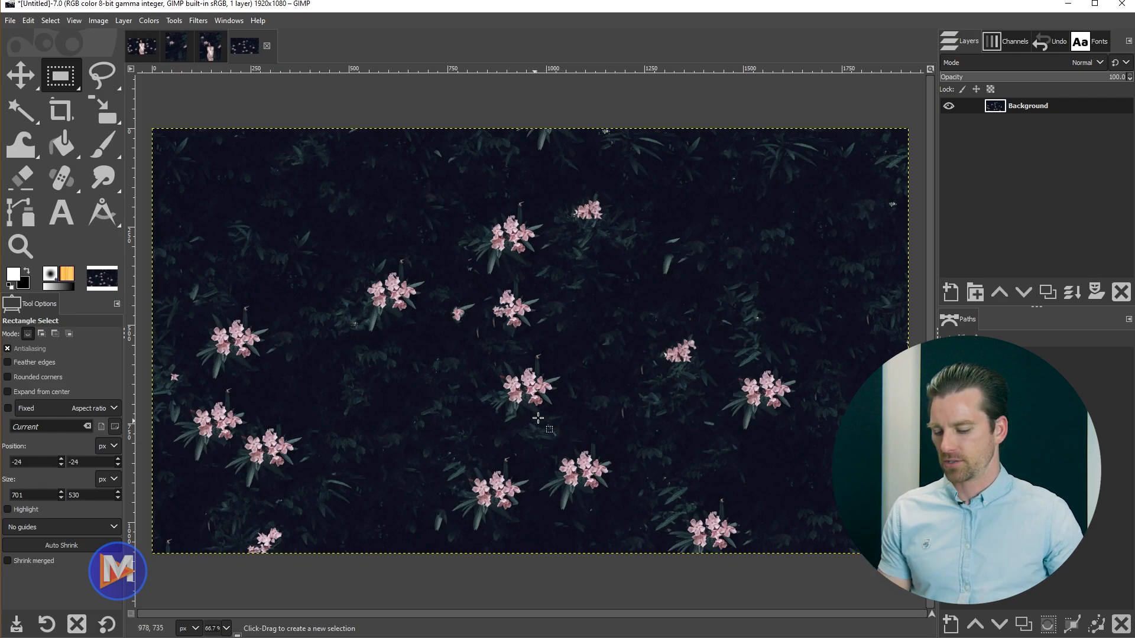
- Clone flower clusters into the empty upper-right and upper-left areas of the foliage with a brush of size 251
key("c")
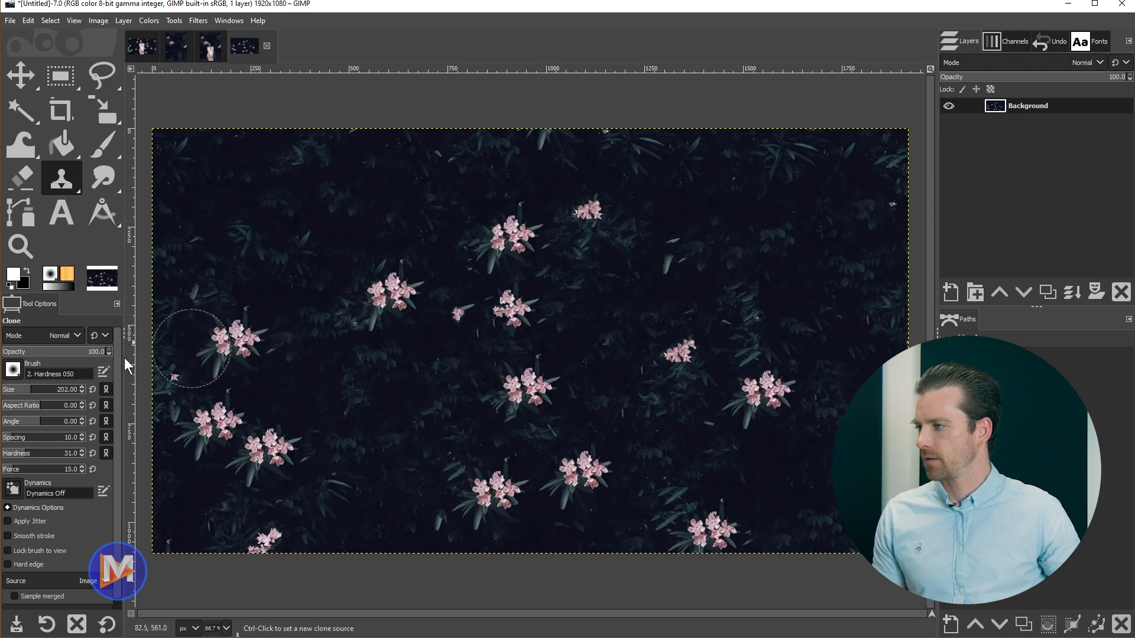
left_click_drag(35, 392, 36, 391)
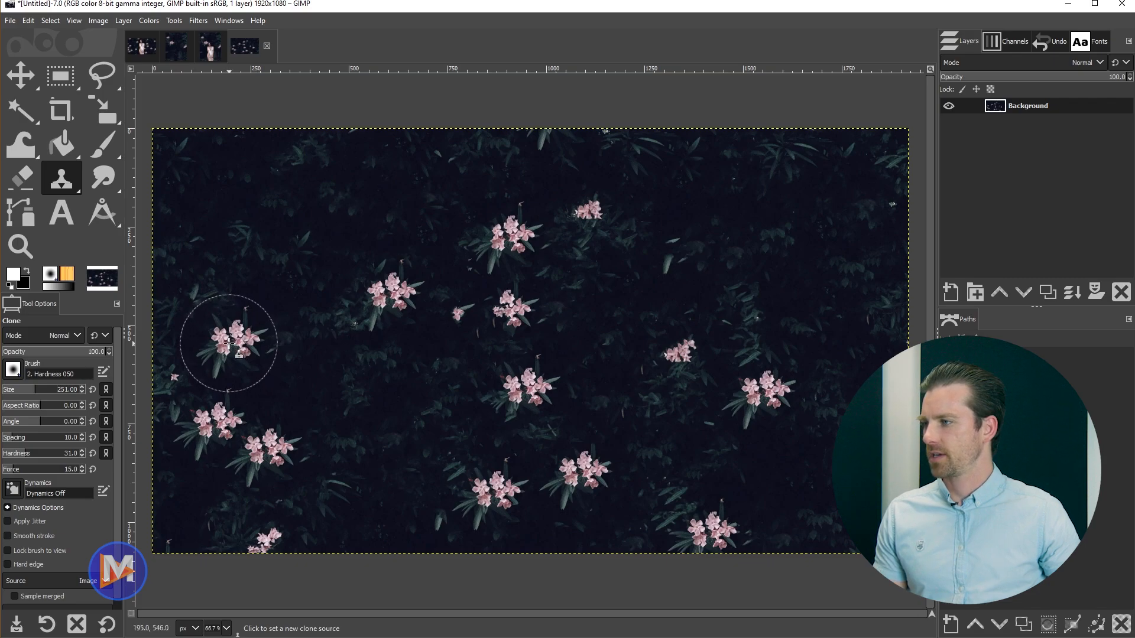
left_click(228, 343, "ctrl")
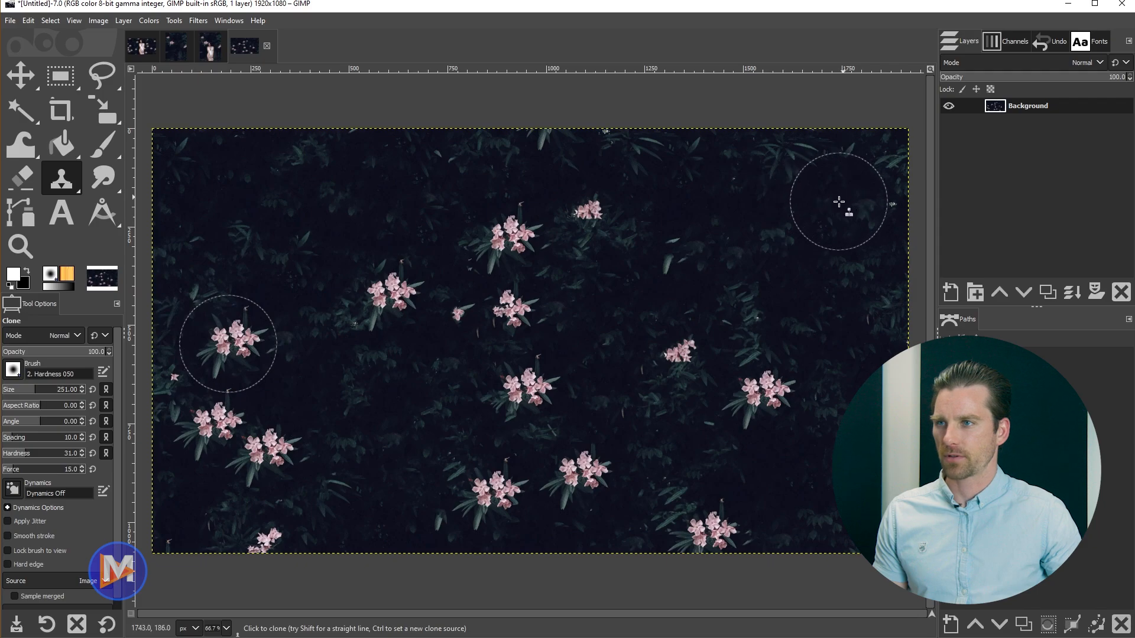
mouse_move(830, 204)
left_mouse_down()
mouse_move(819, 194)
mouse_move(849, 197)
mouse_move(818, 205)
mouse_move(850, 209)
left_mouse_up()
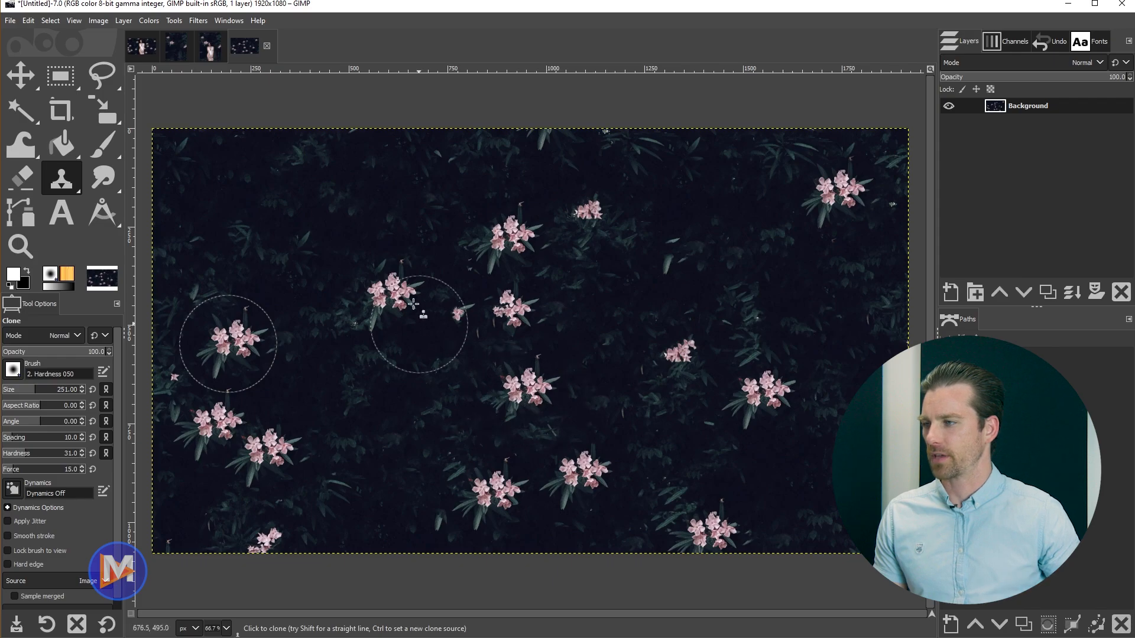
left_click(389, 296, "ctrl")
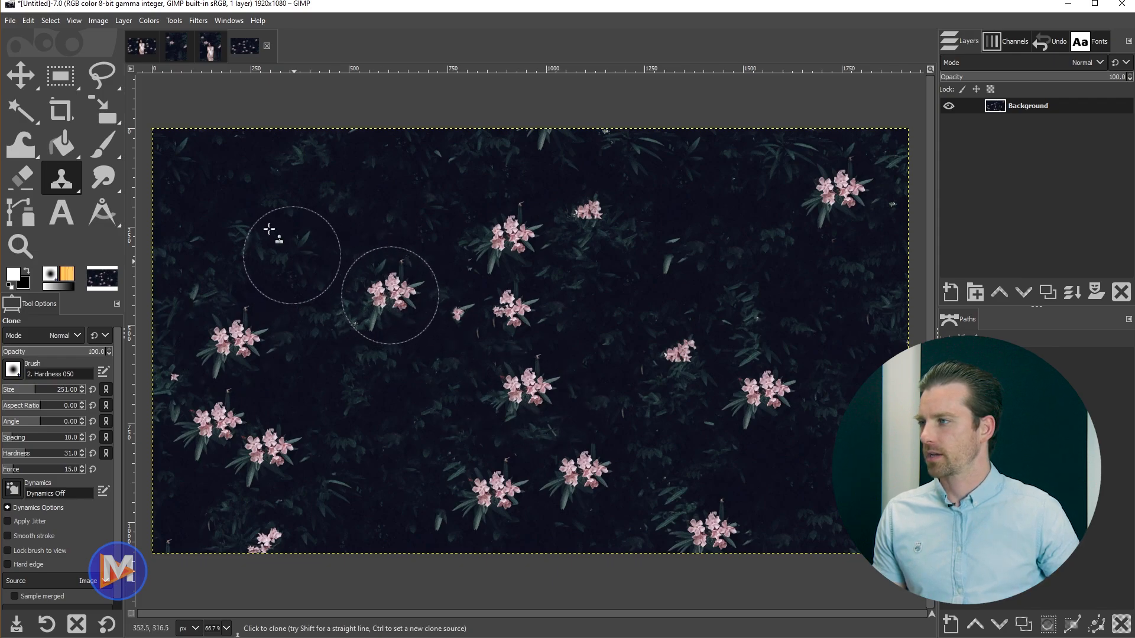
left_click_drag(244, 179, 236, 165)
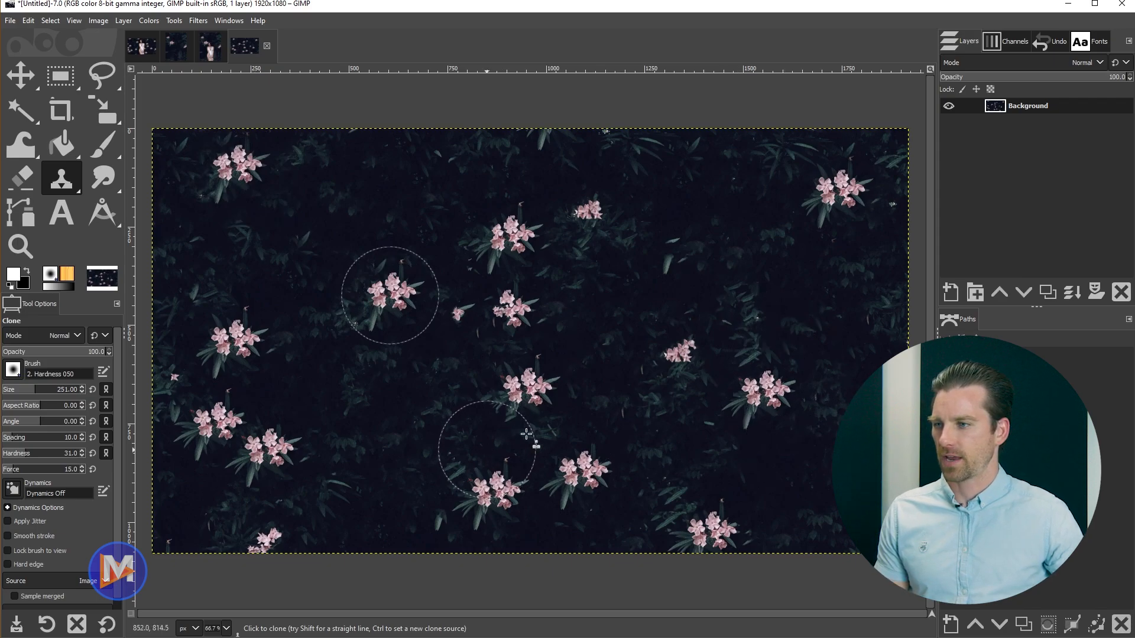
- Clone two more flower clusters, one into the lower-right foliage and one at the image's top edge right of center
left_click(512, 312, "ctrl")
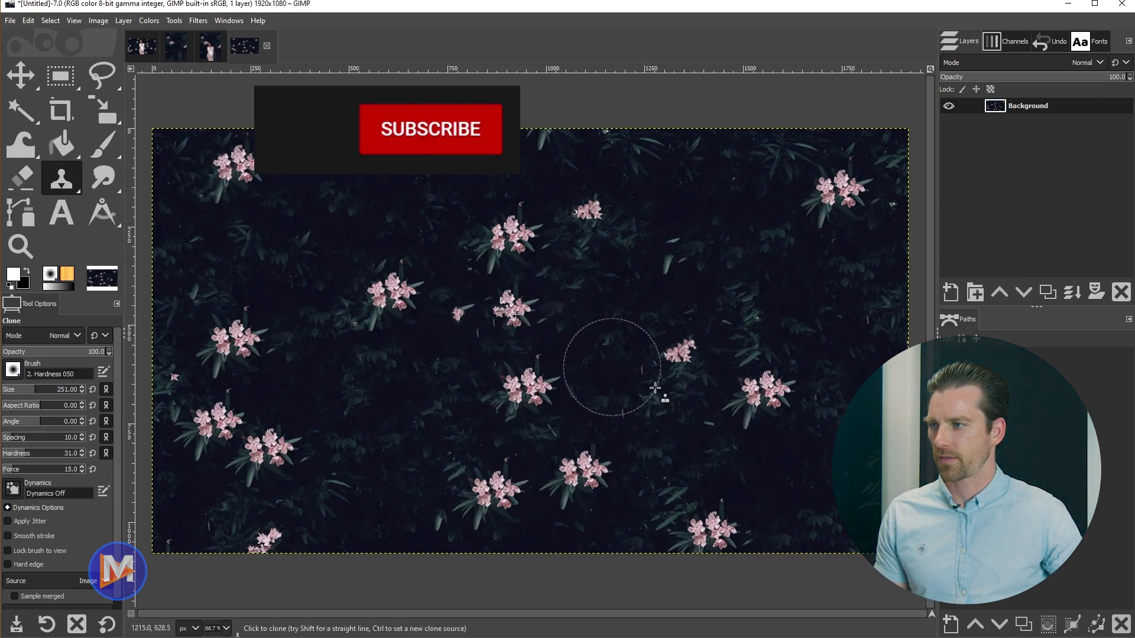
left_click(851, 489)
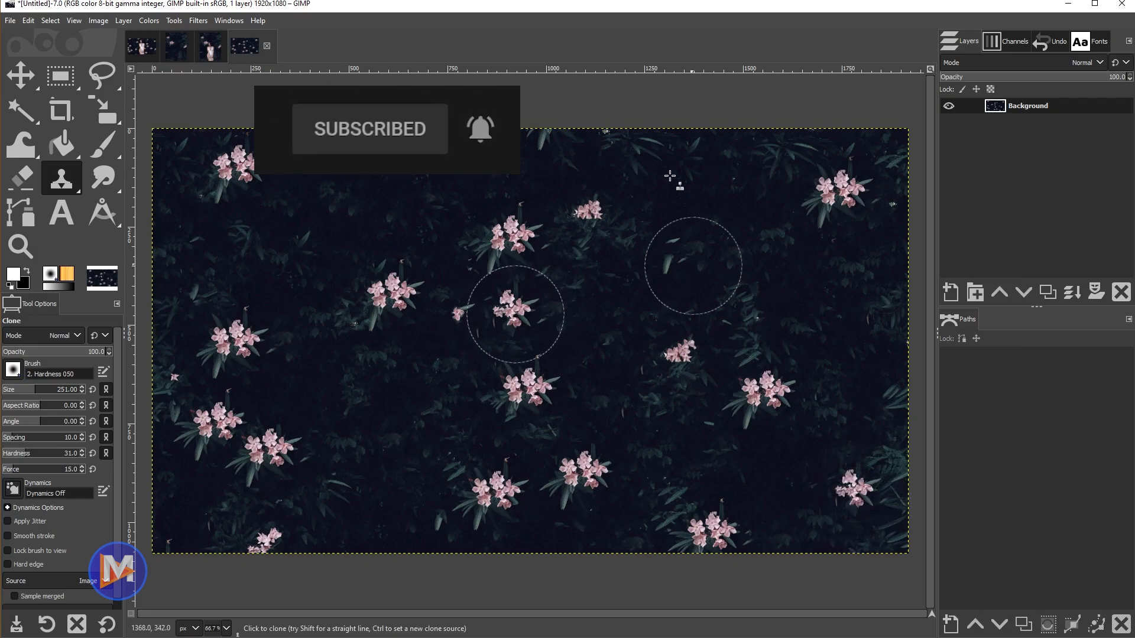
left_click(581, 465, "ctrl")
left_click_drag(704, 152, 706, 142)
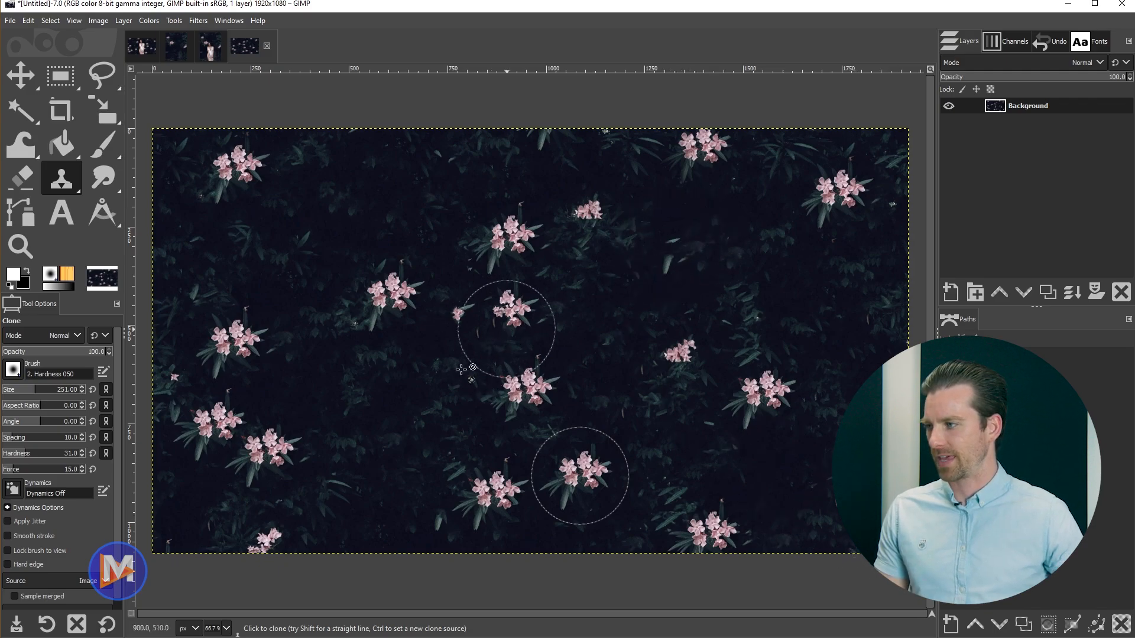
- Heal away the bright bud at the tip of the stem above the upper-middle flower cluster with a size 51 brush
key("h")
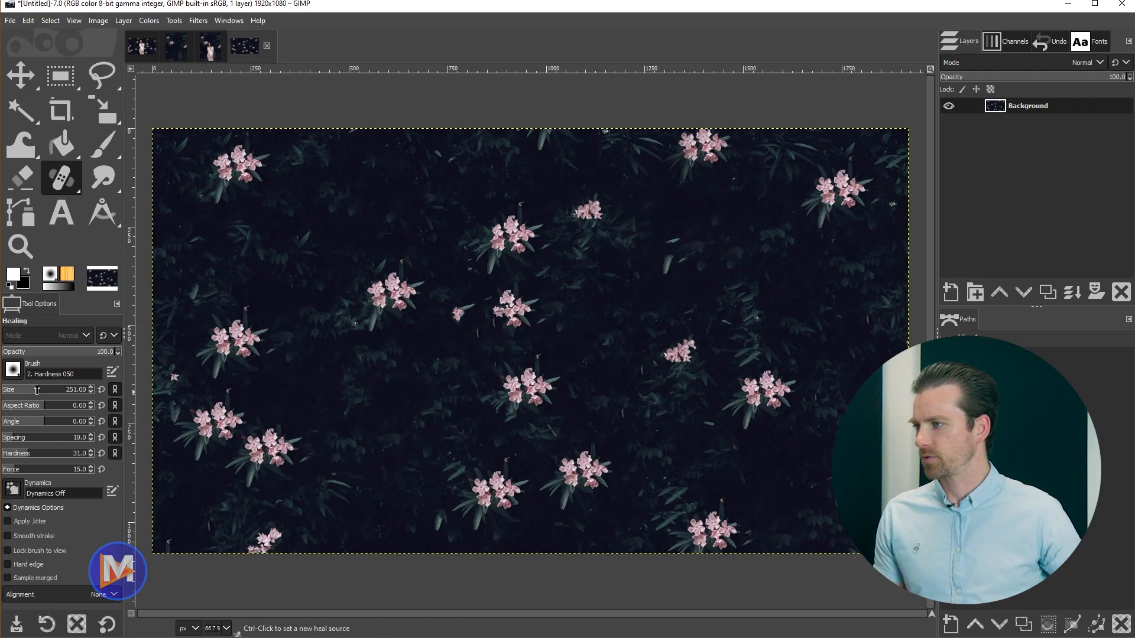
left_click_drag(16, 392, 16, 392)
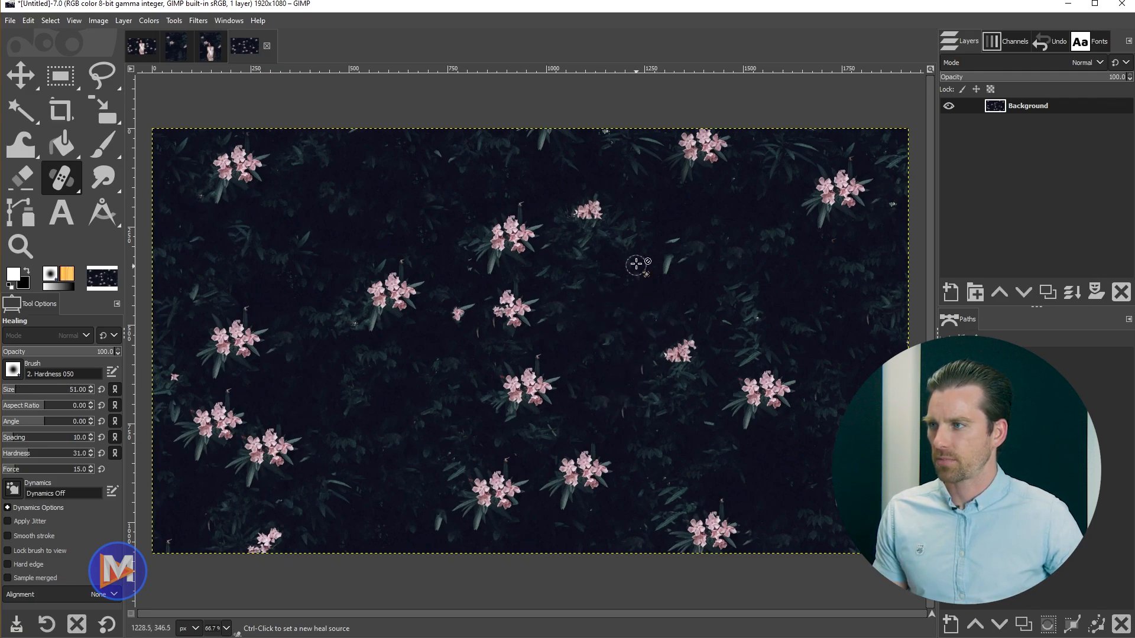
scroll(523, 203, "up", 4)
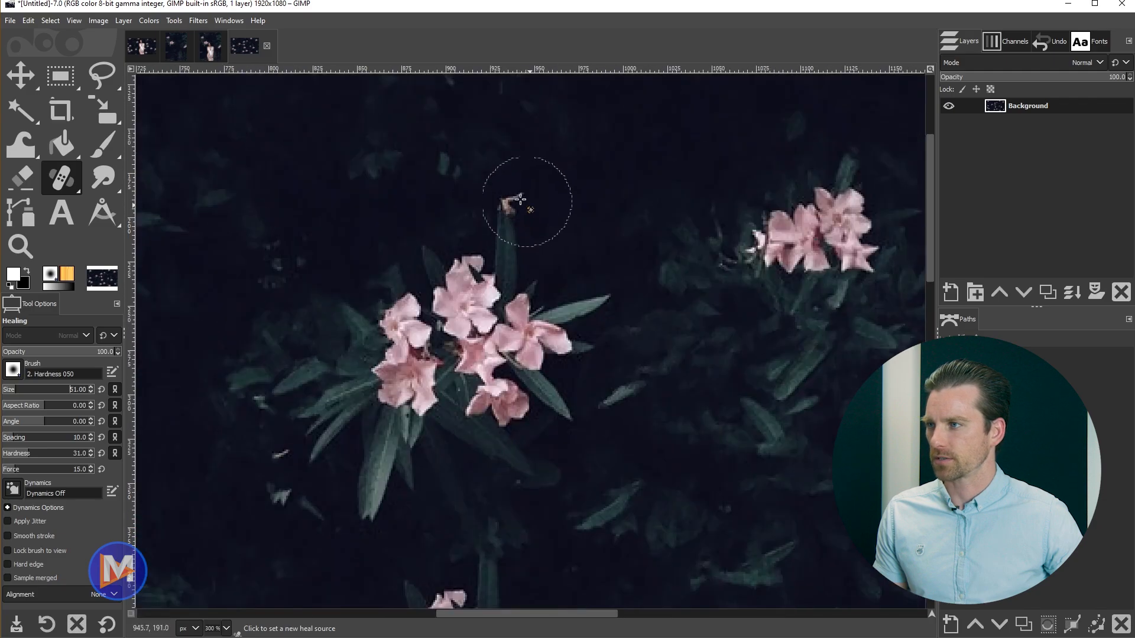
left_click(534, 199, "ctrl")
left_click_drag(509, 196, 519, 194)
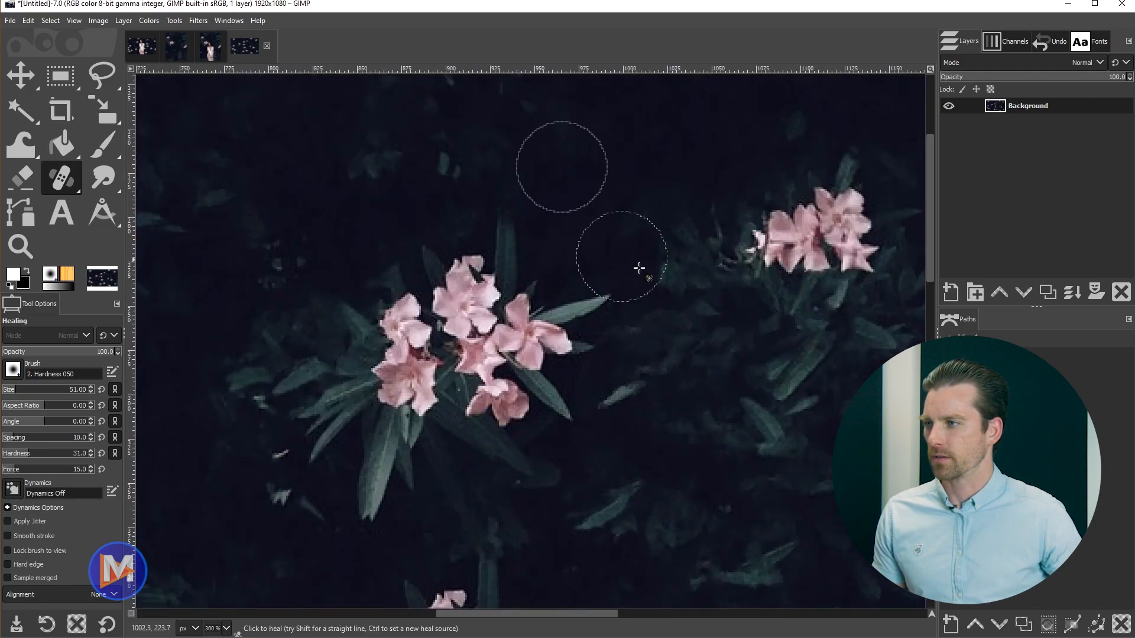
scroll(639, 266, "down", 5)
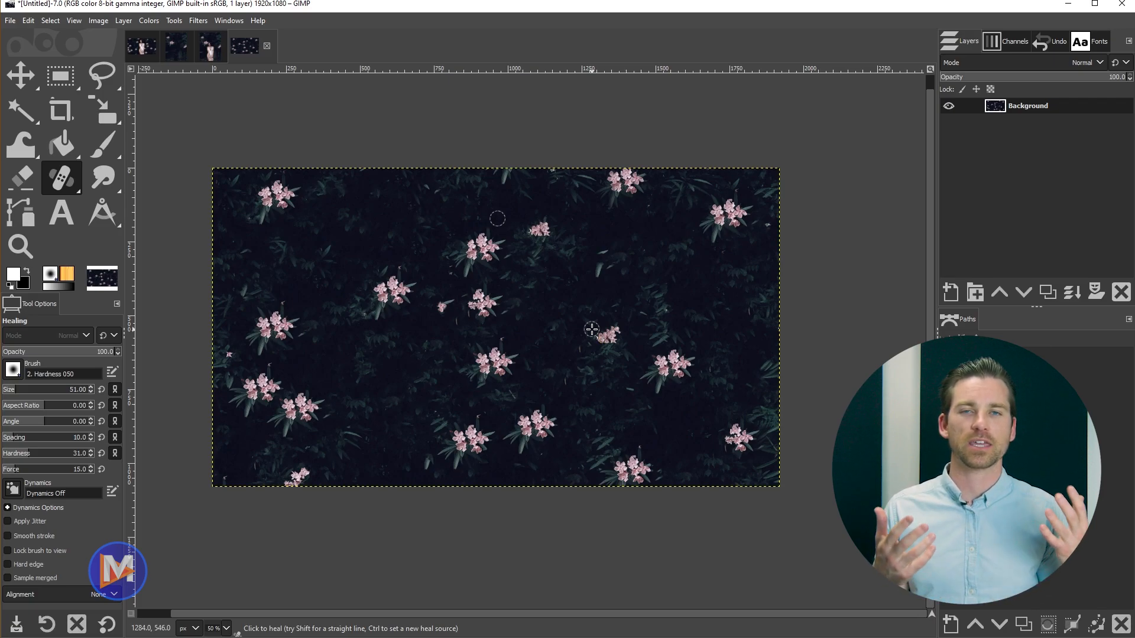
- In the original photo of the woman, trace a path along the outer edge of her leg from the image's bottom up to her hip
left_click(206, 48)
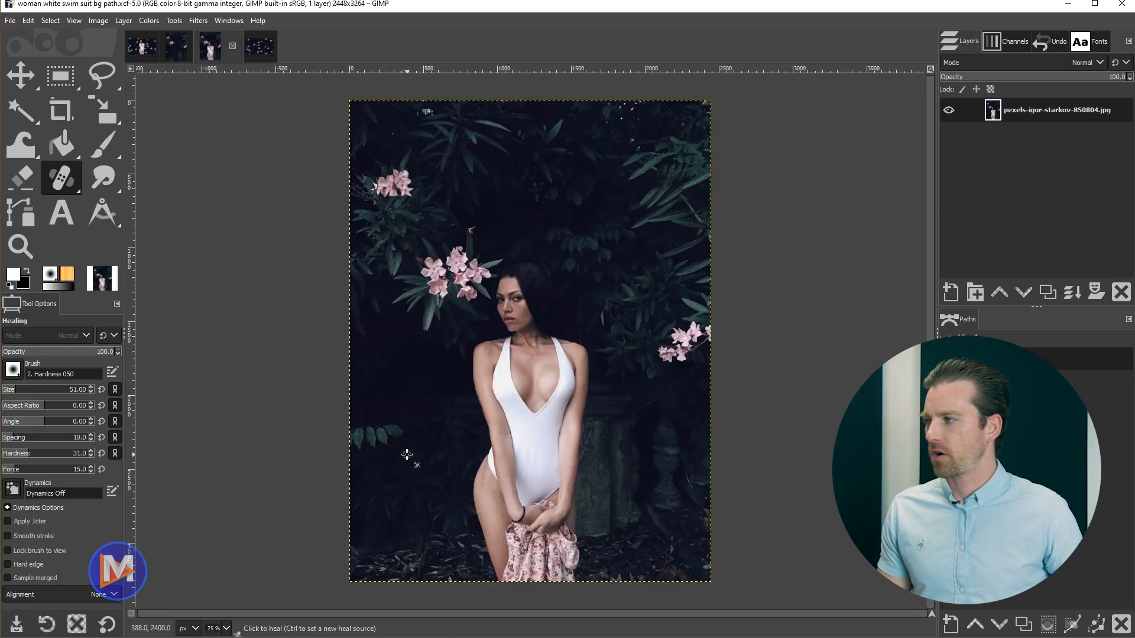
key("b")
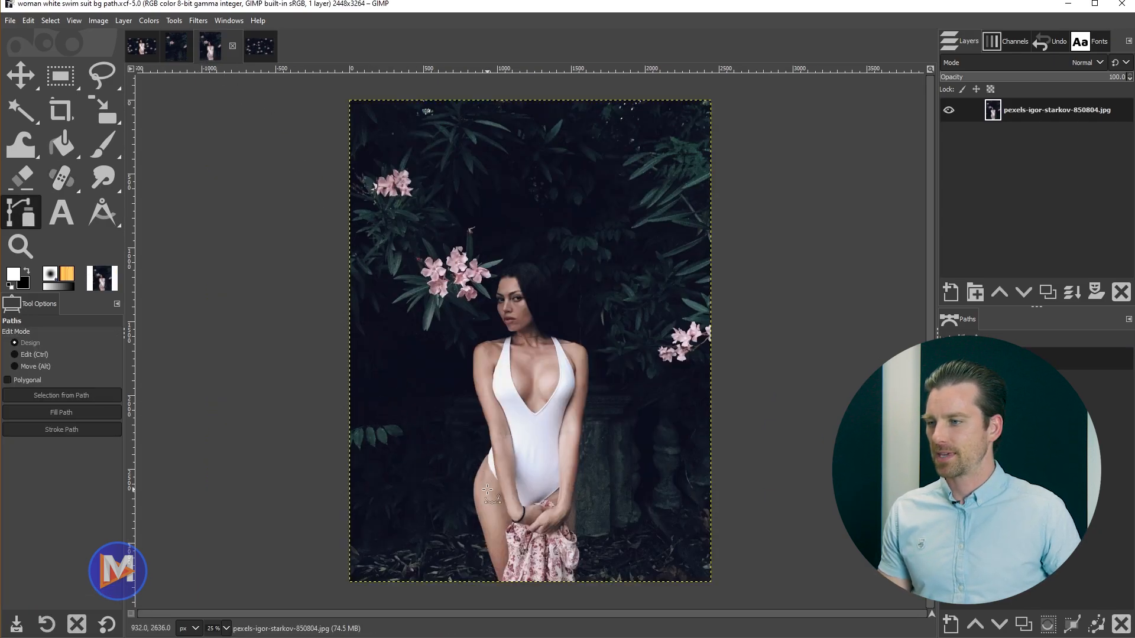
scroll(519, 599, "up", 5)
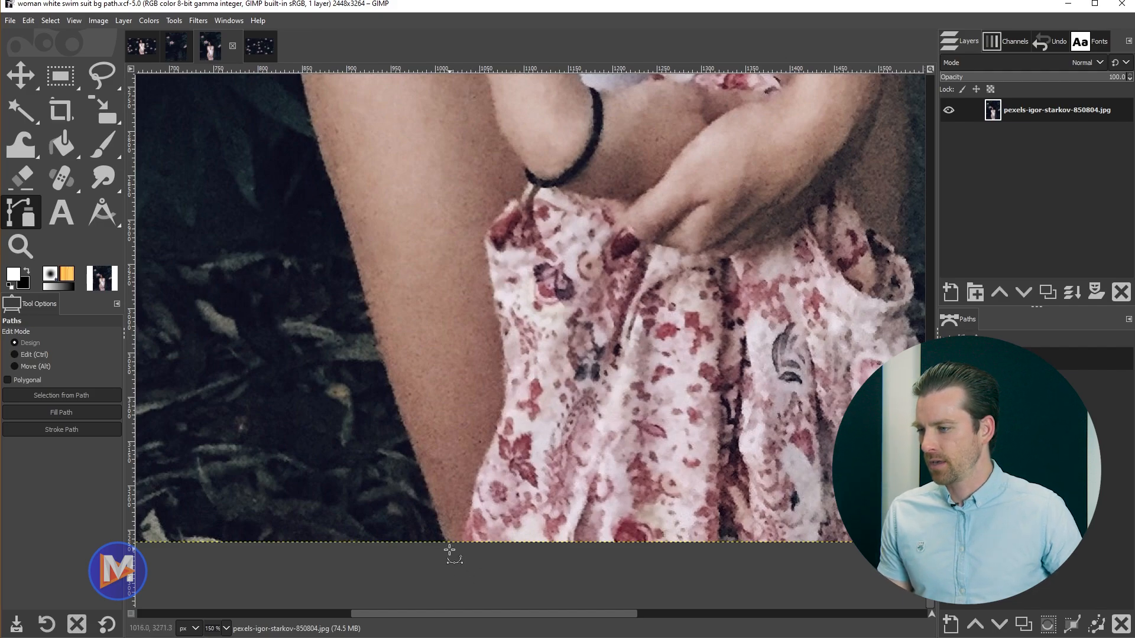
left_click(450, 550)
mouse_move(386, 371)
left_mouse_down()
mouse_move(386, 362)
mouse_move(389, 372)
left_mouse_up()
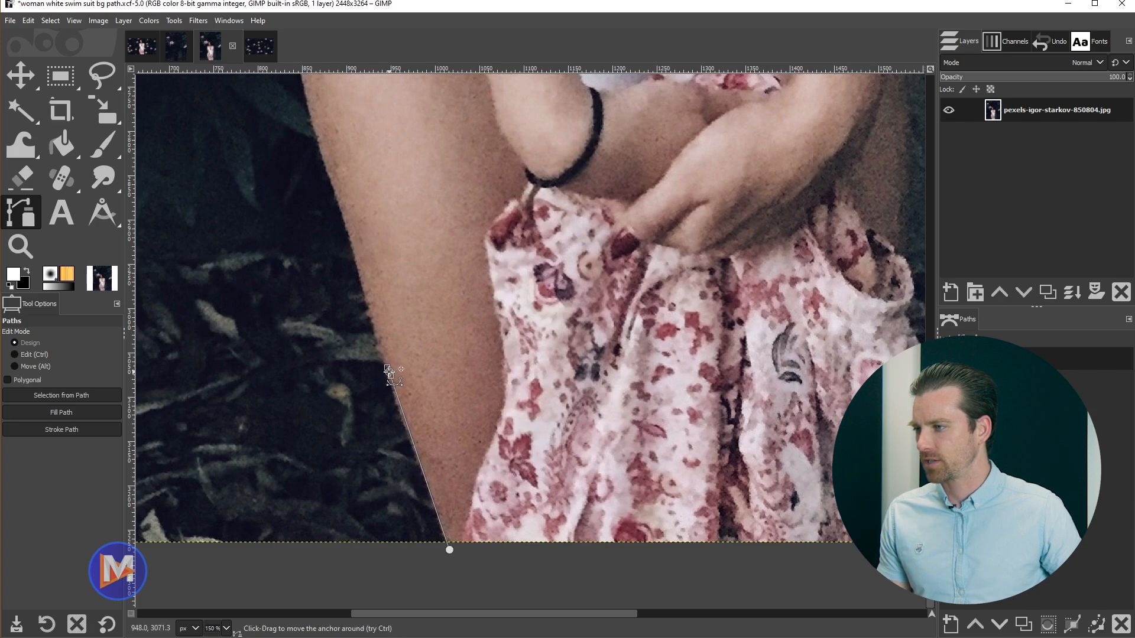
left_click(356, 258)
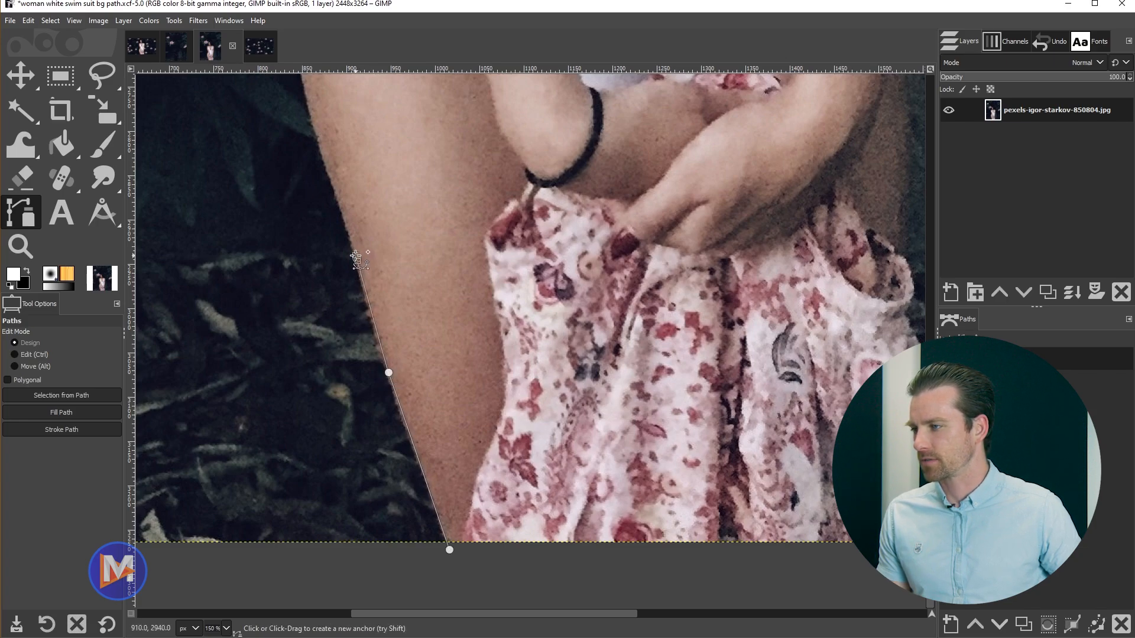
left_click_drag(356, 257, 350, 239)
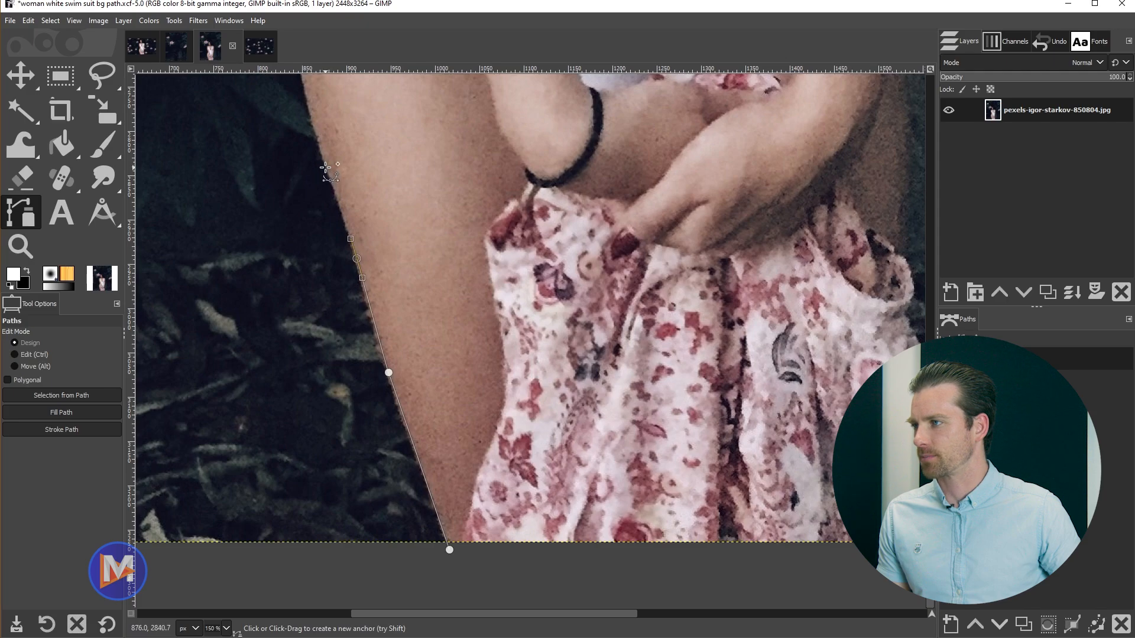
scroll(378, 343, "up", 5)
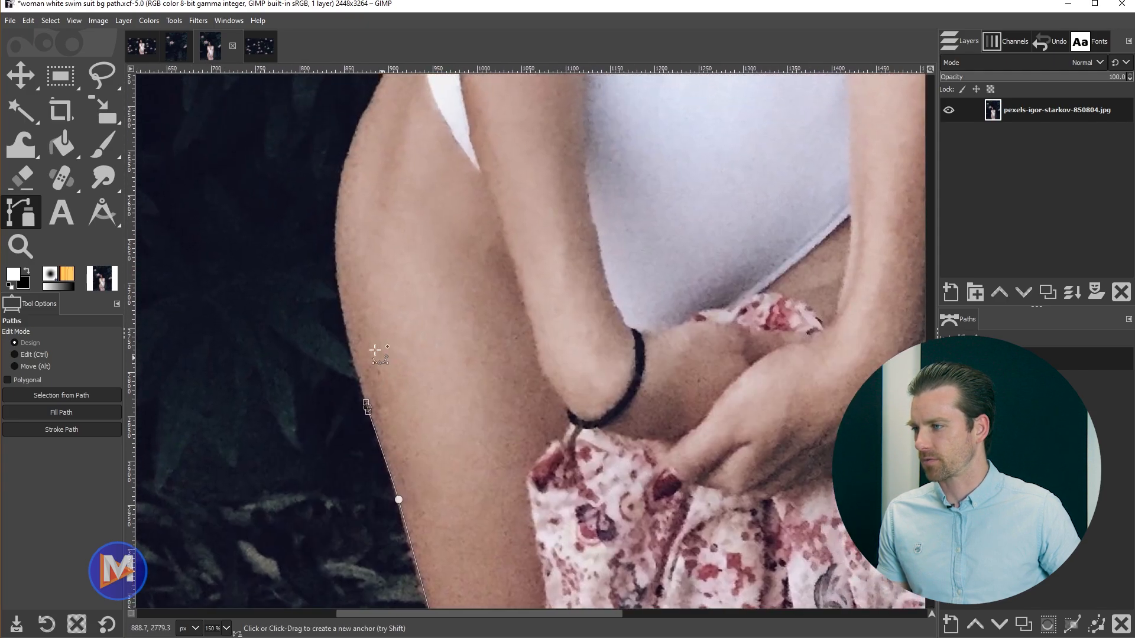
left_click_drag(340, 310, 339, 286)
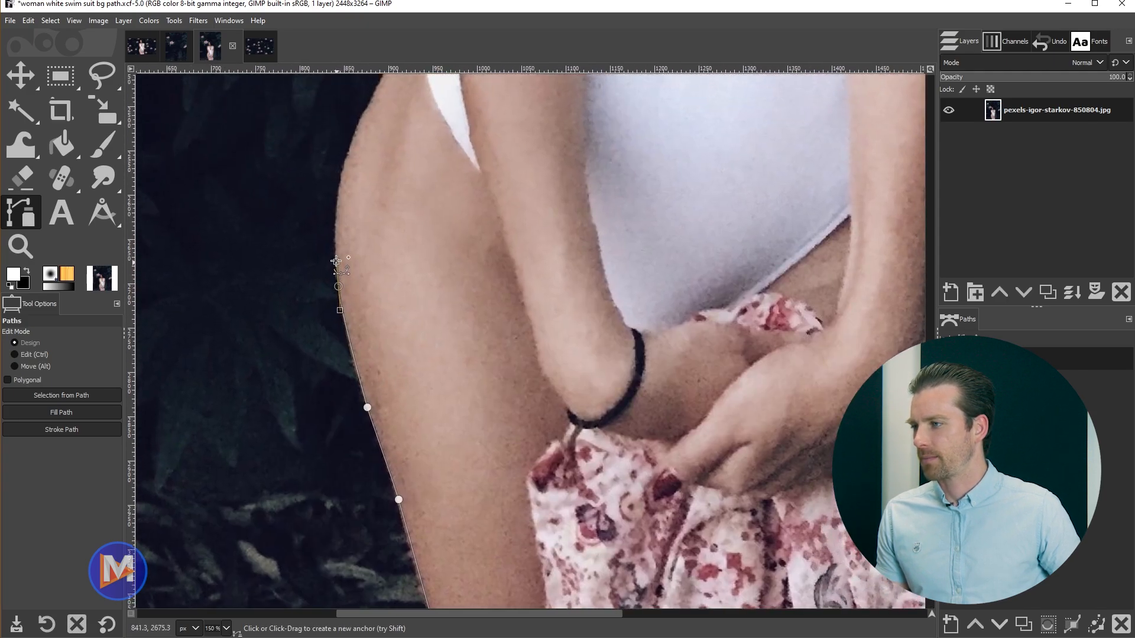
scroll(505, 347, "down", 5)
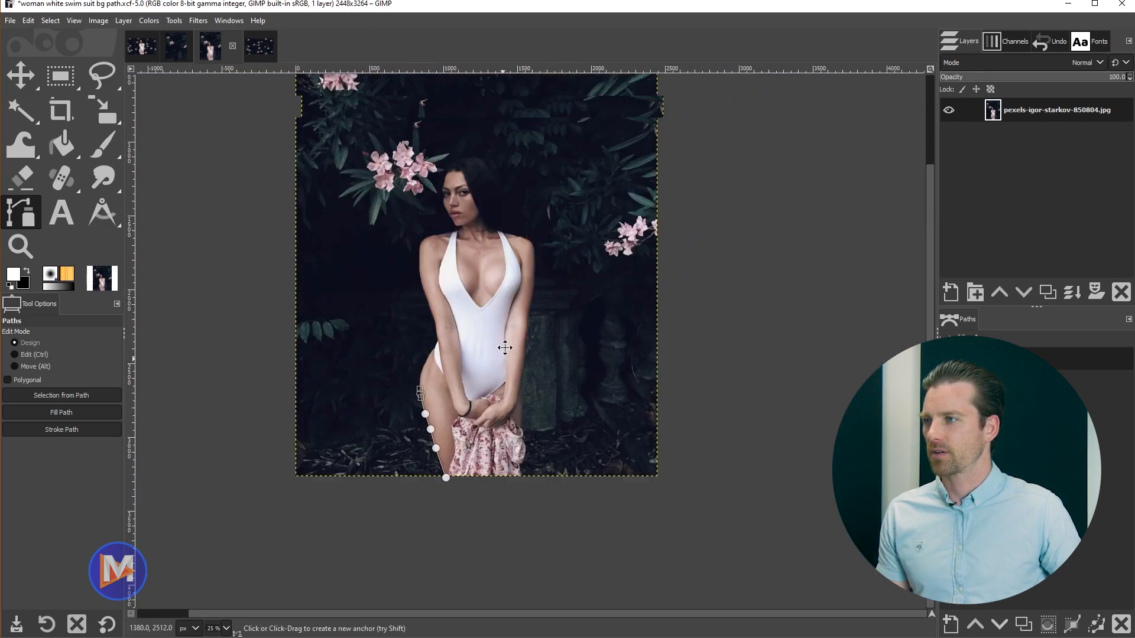
left_click_drag(505, 347, 497, 428)
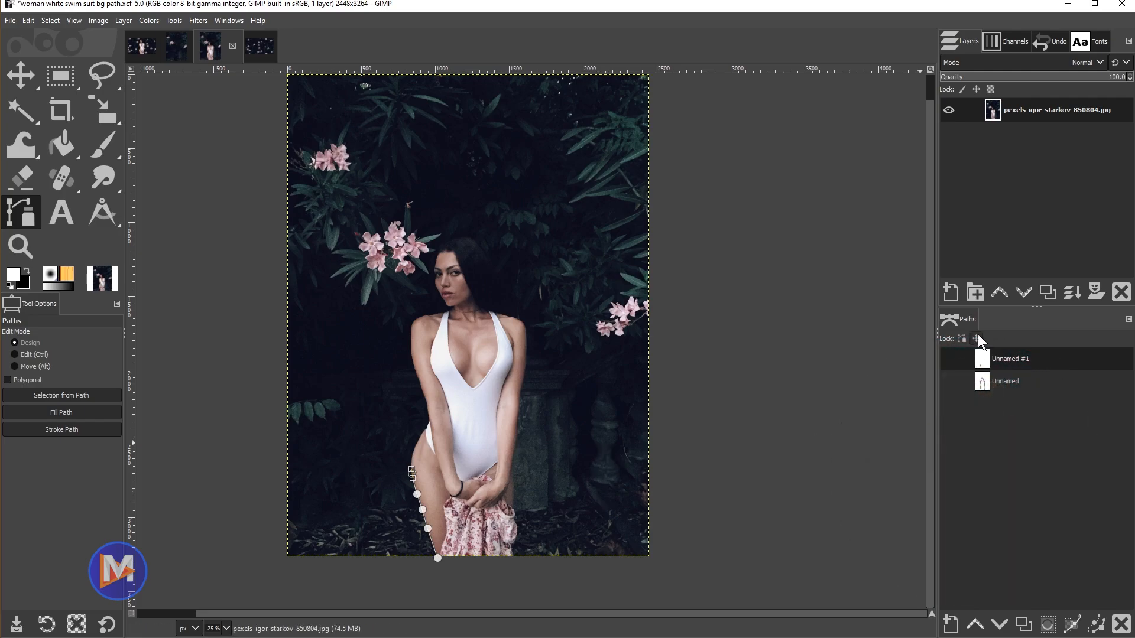
- Copy the woman using a selection made from the existing path around her whole body, and return to the floral background image
left_click(978, 384)
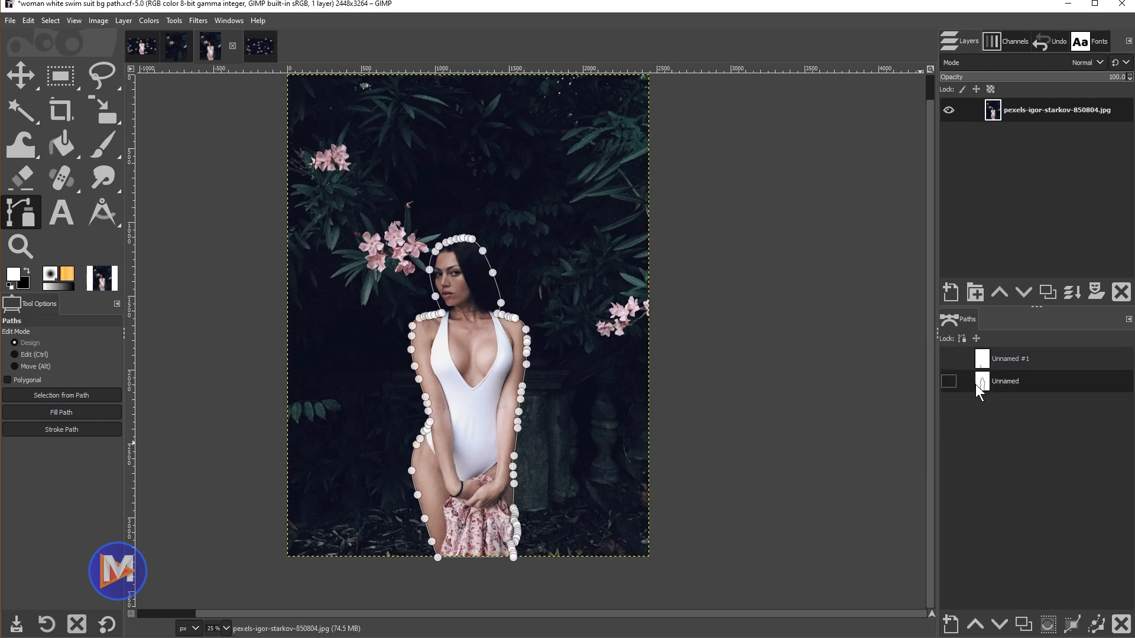
left_click(949, 381)
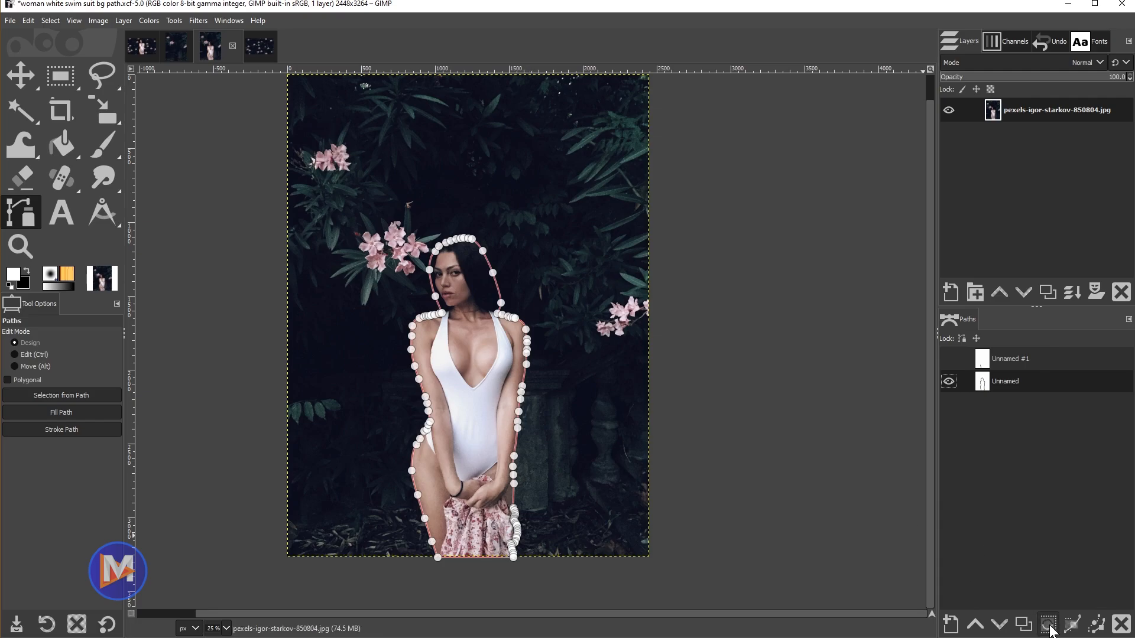
left_click(1050, 629)
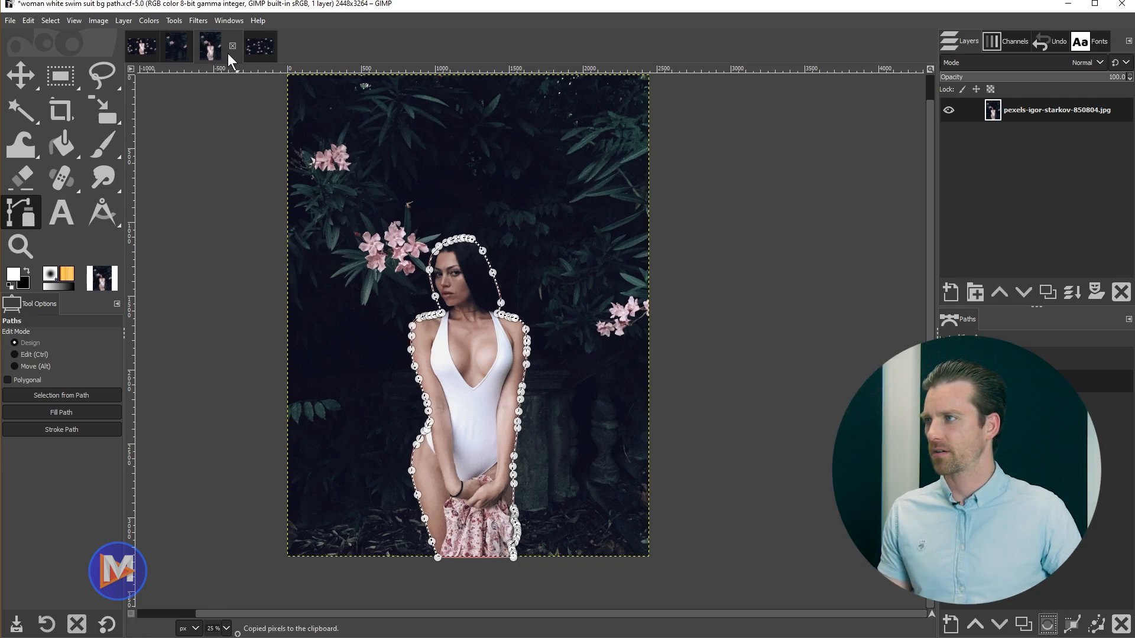
left_click(259, 48)
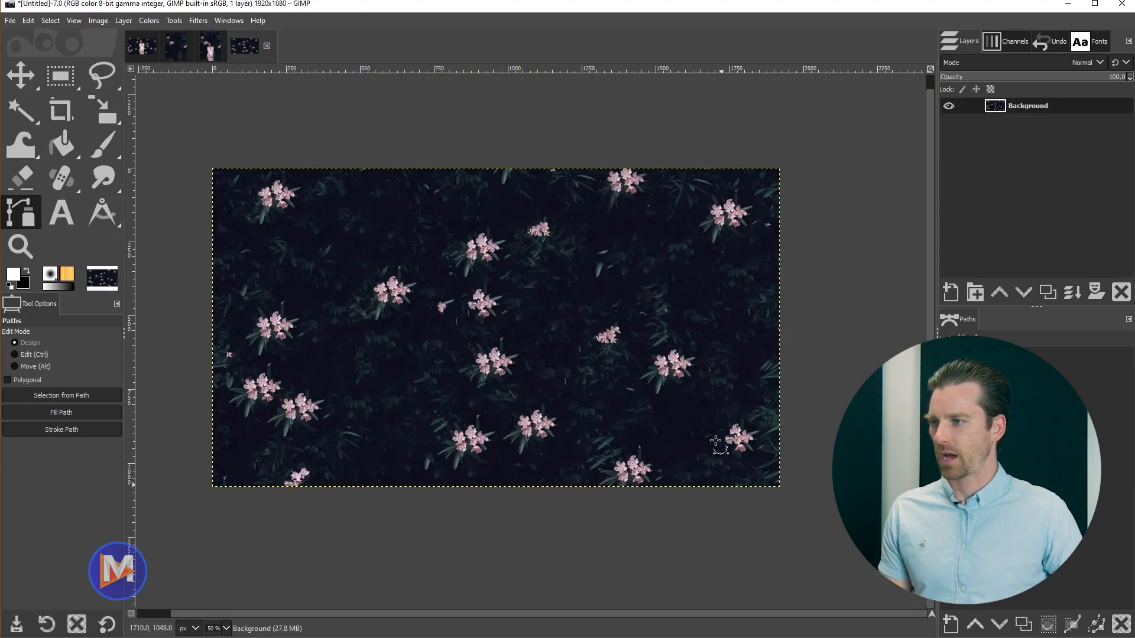
- Paste the woman as a new layer and scale it proportionally to 371 × 1023 px, positioned mid-image with its lower end past the bottom edge
key("ctrl+v")
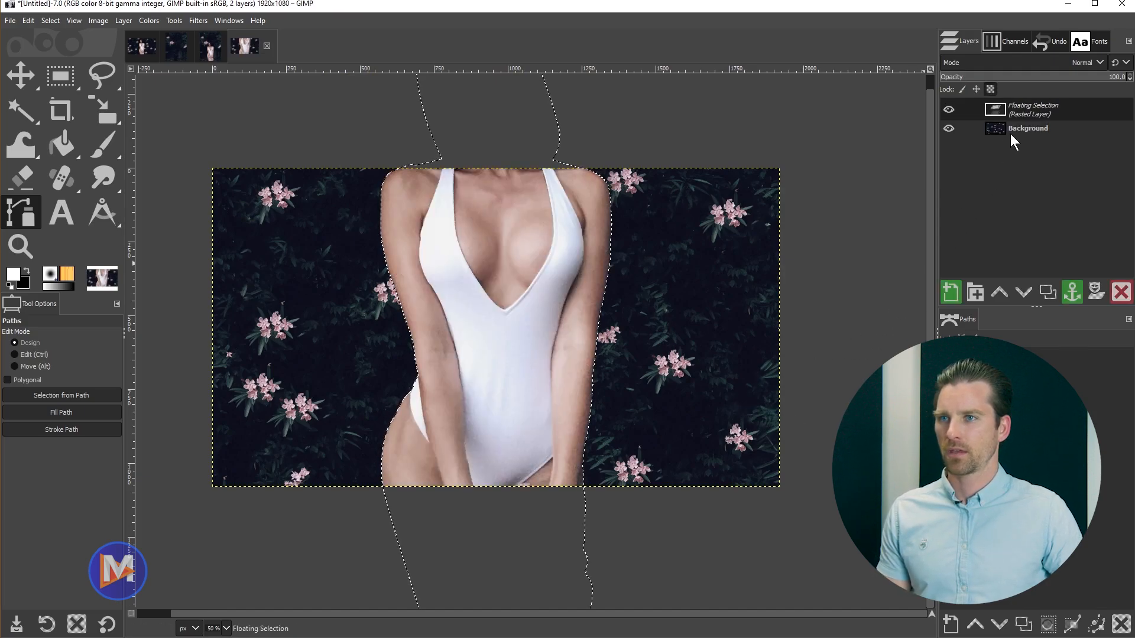
left_click(950, 294)
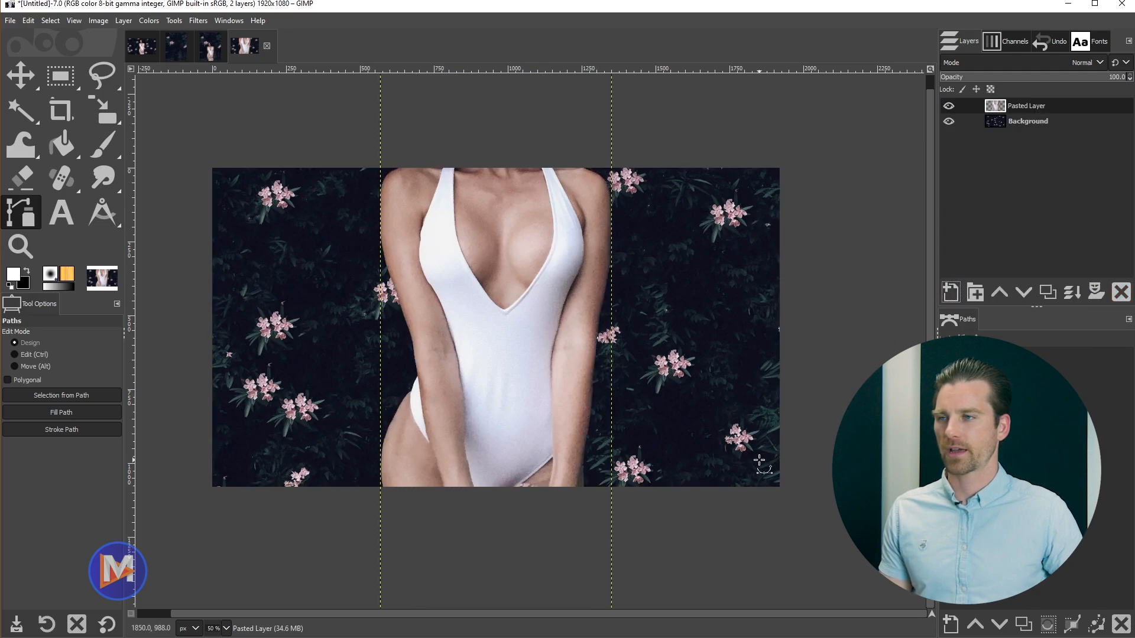
key("shift+s")
left_click(565, 436)
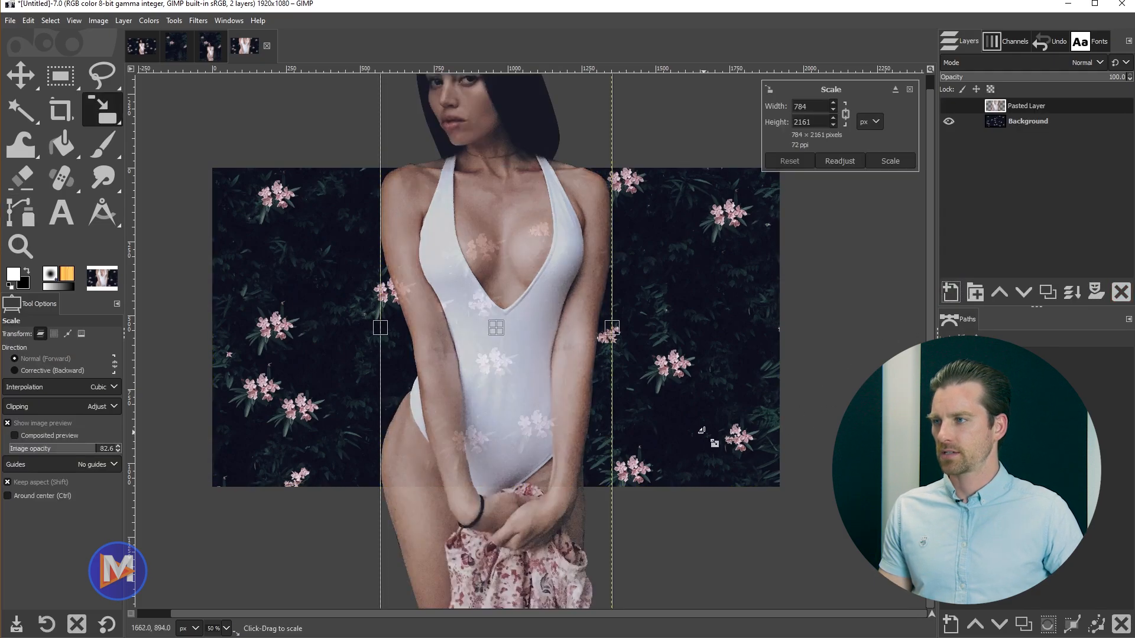
scroll(704, 433, "down", 2)
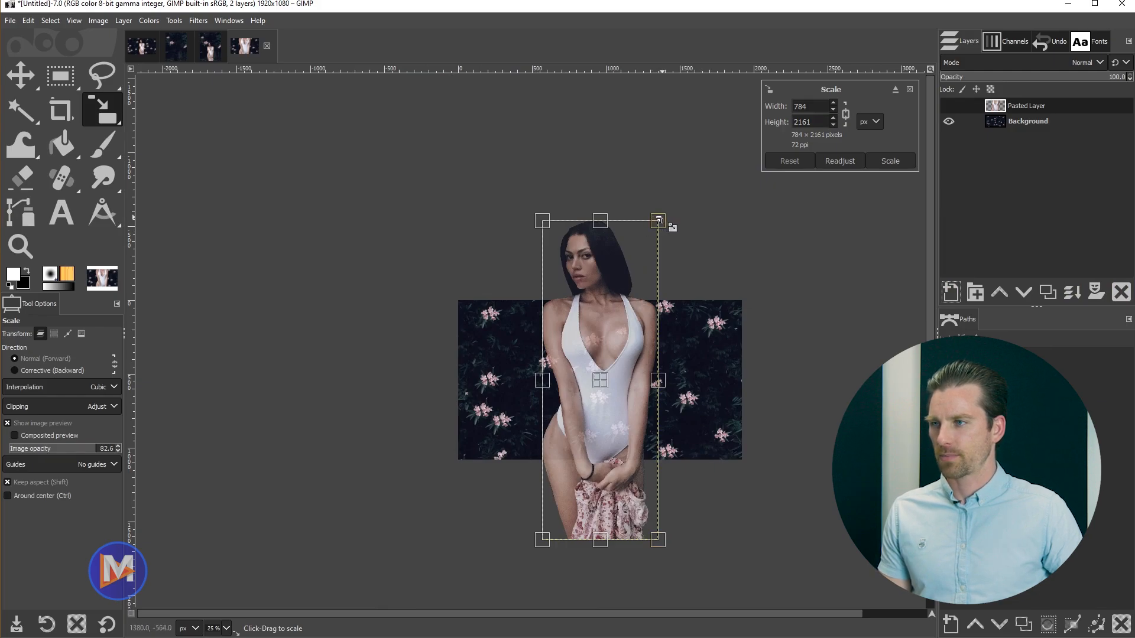
left_click_drag(659, 221, 502, 343)
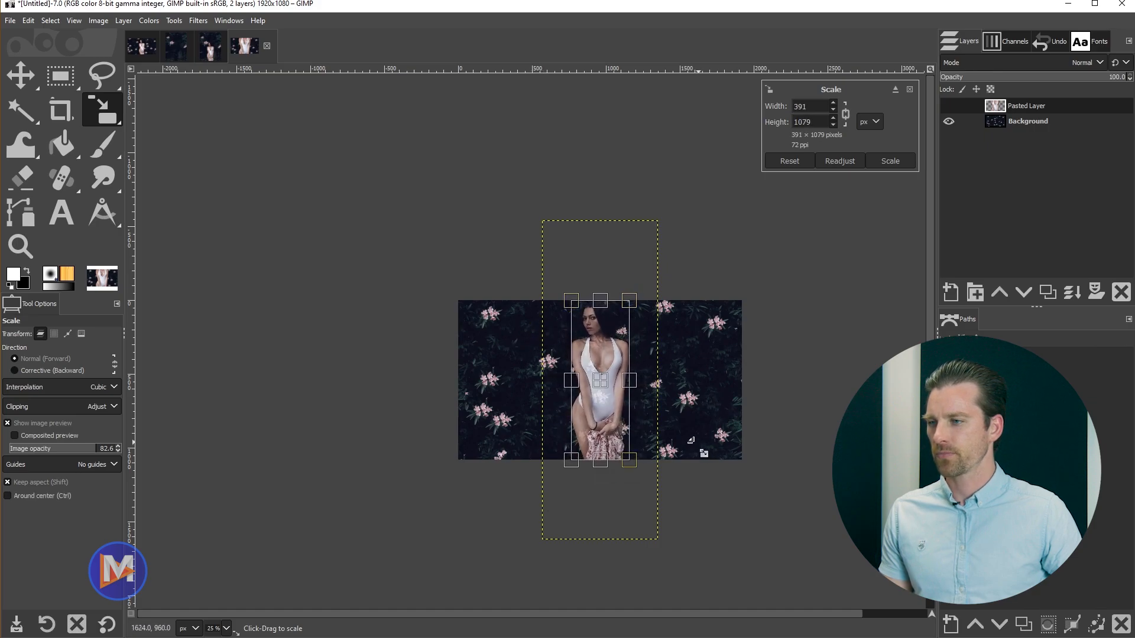
scroll(691, 442, "up", 2)
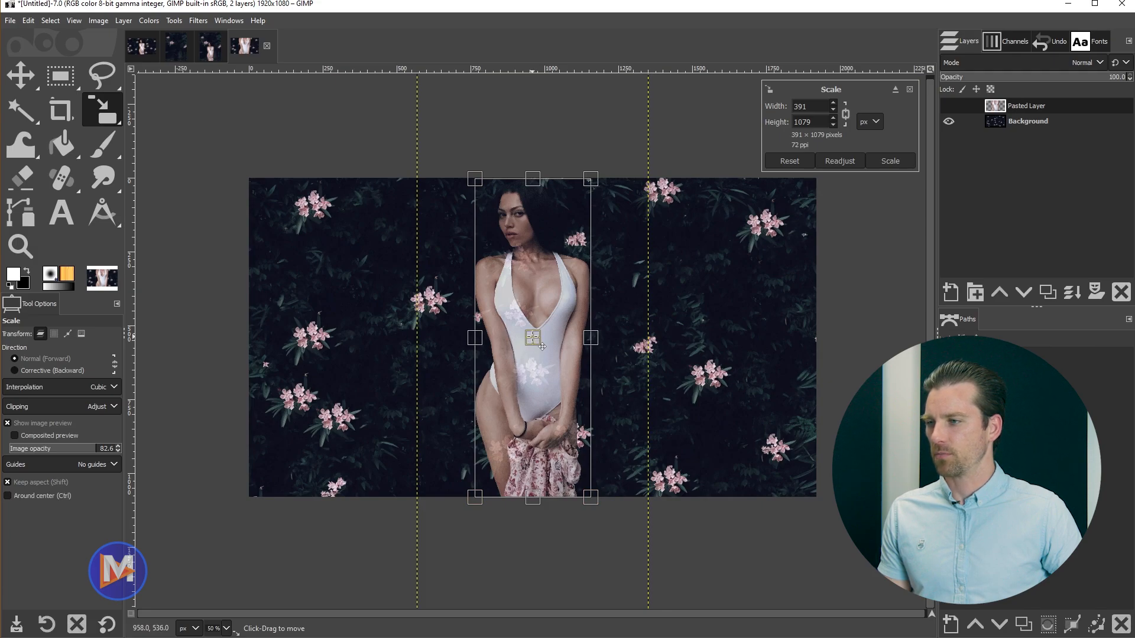
left_click_drag(541, 346, 547, 359)
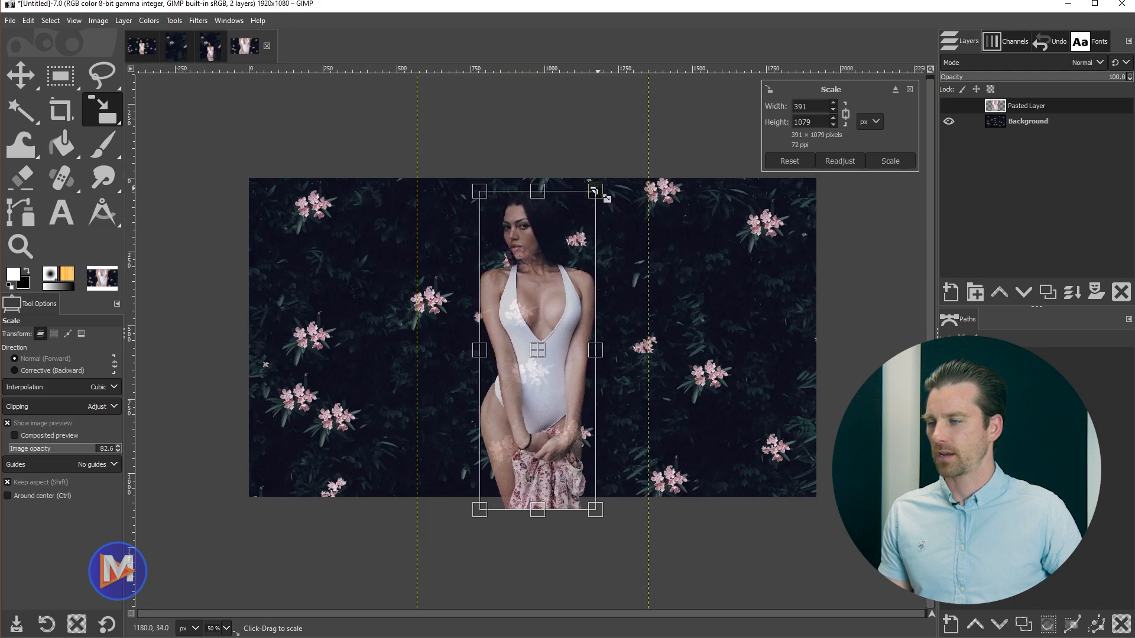
left_click_drag(593, 191, 589, 207)
left_click_drag(545, 366, 542, 362)
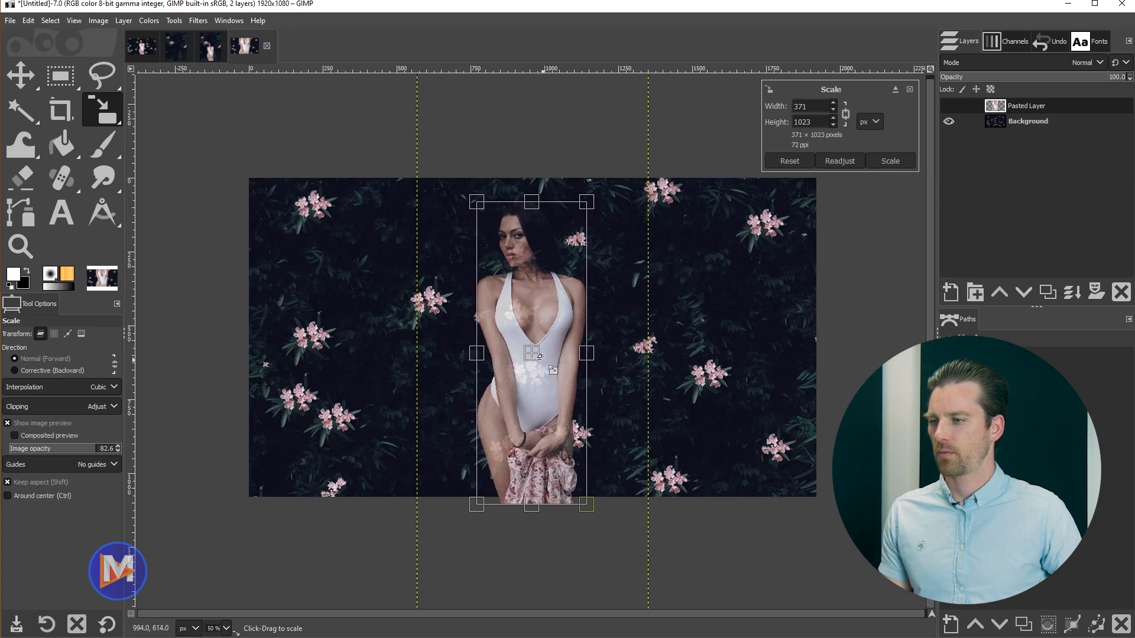
left_click(891, 160)
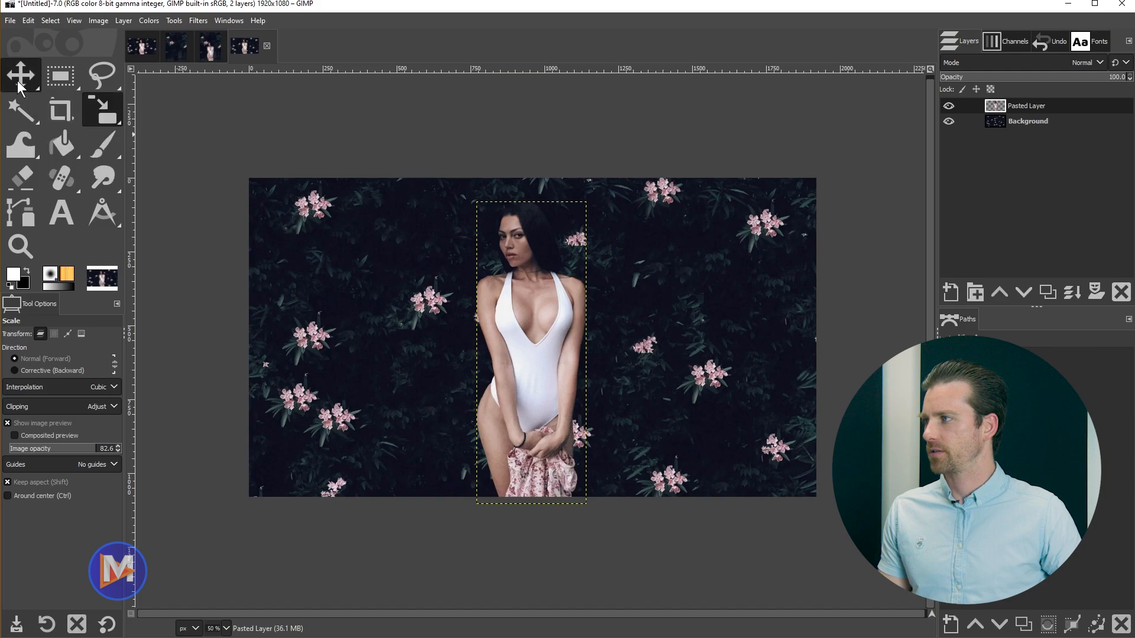
- Align the woman's layer to the horizontal center of the image
left_click_drag(21, 87, 66, 105)
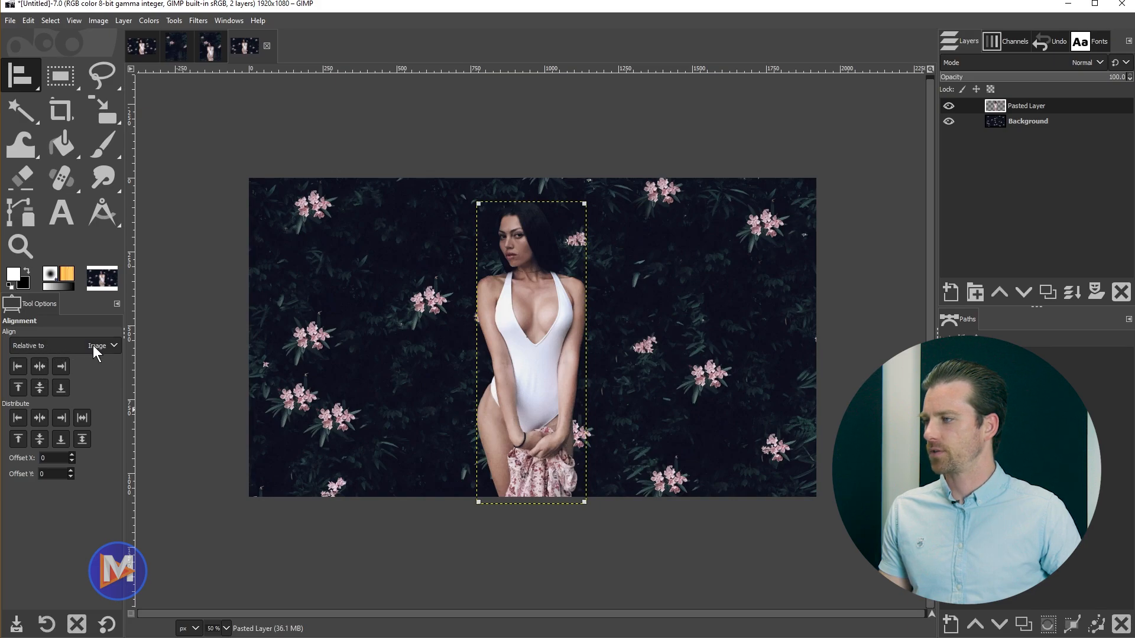
left_click(39, 367)
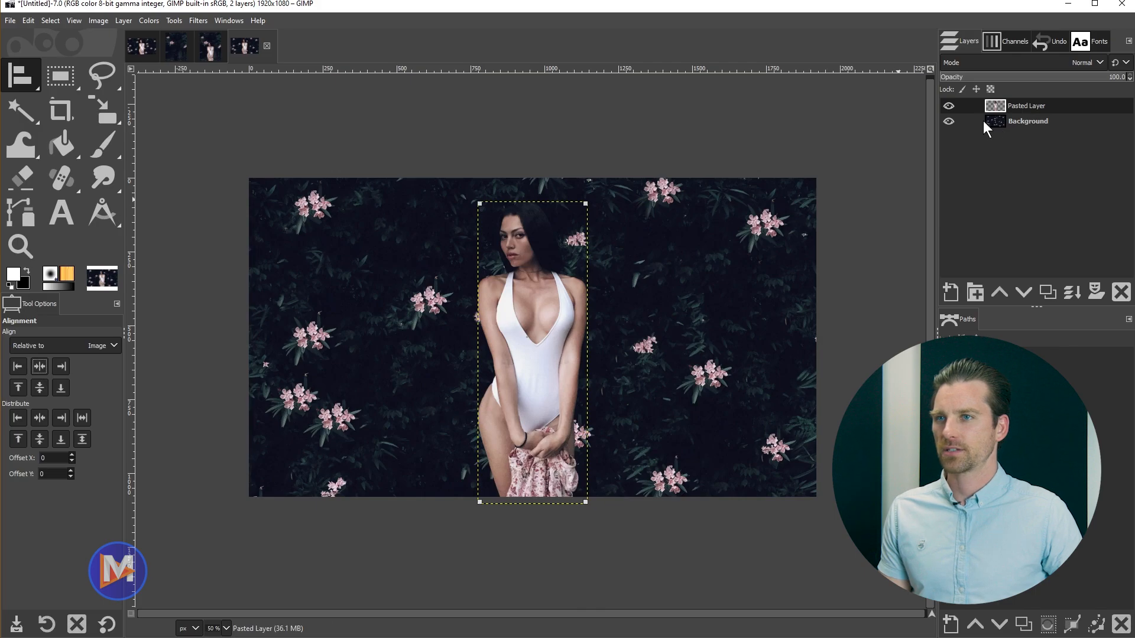
- Hide the woman's layer and clone dark foliage on the background over the small lone flower and pale leaf near the center
left_click(949, 107)
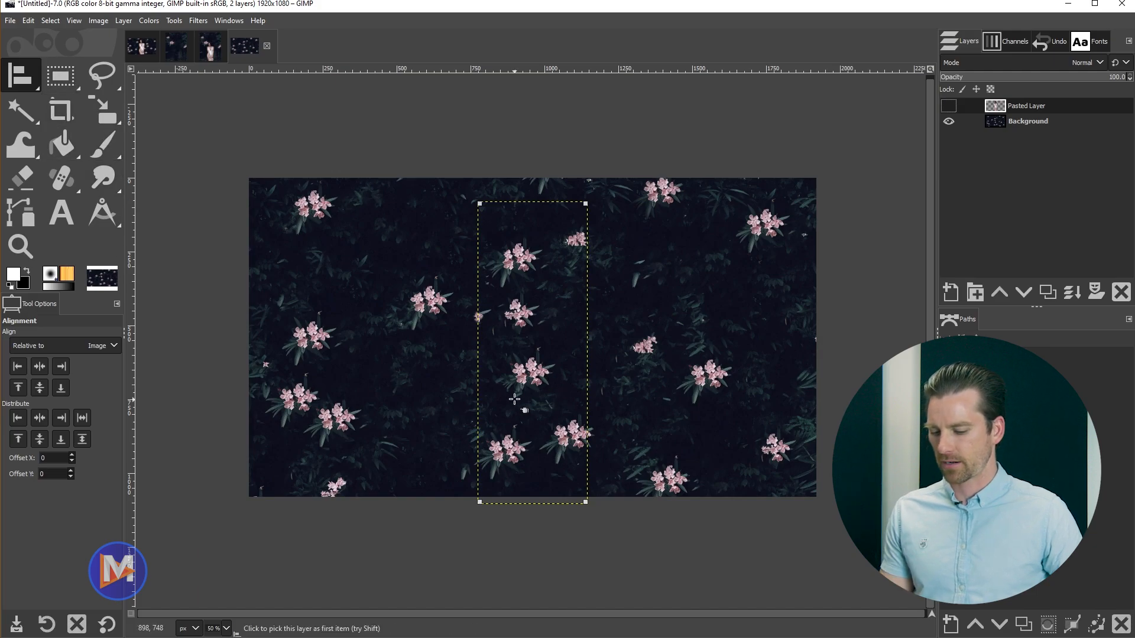
key("h")
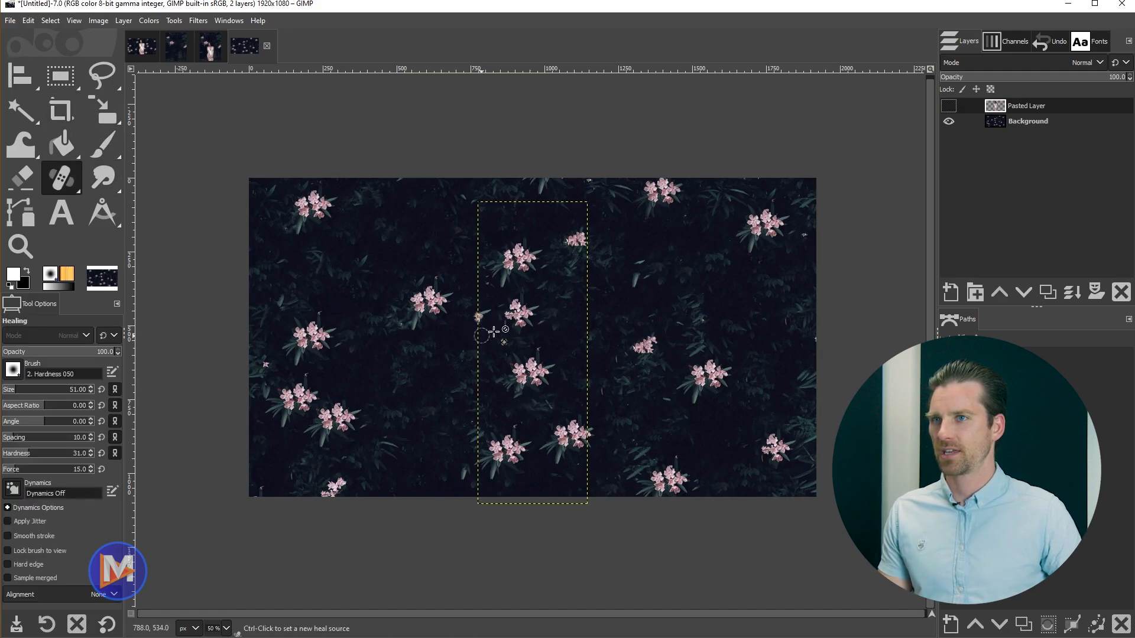
left_click(993, 123)
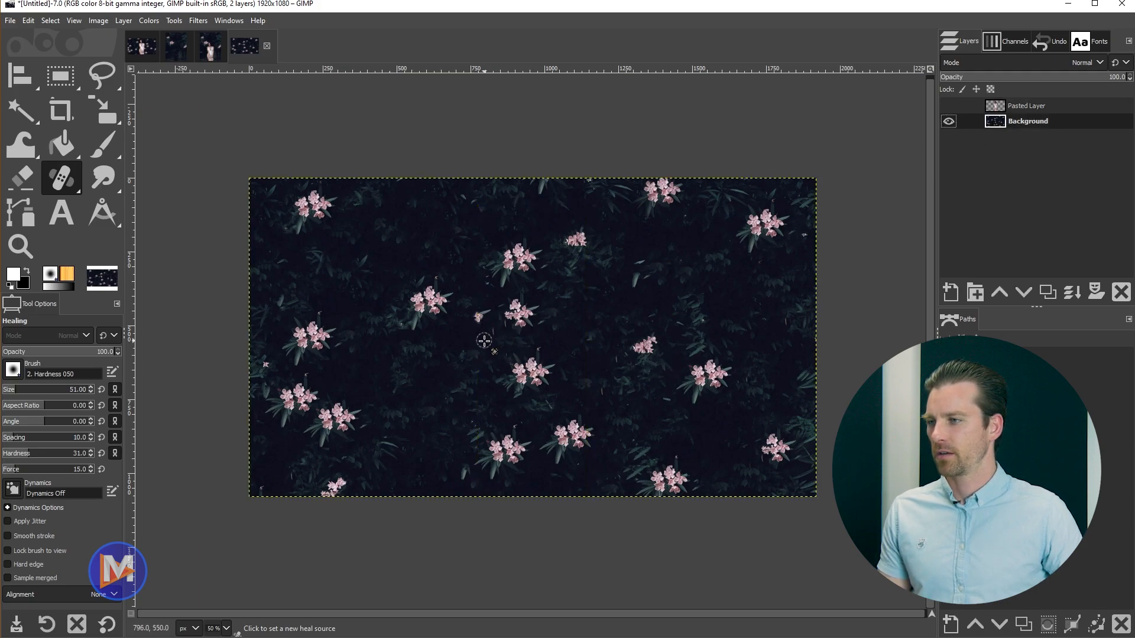
scroll(473, 296, "up", 5, "ctrl")
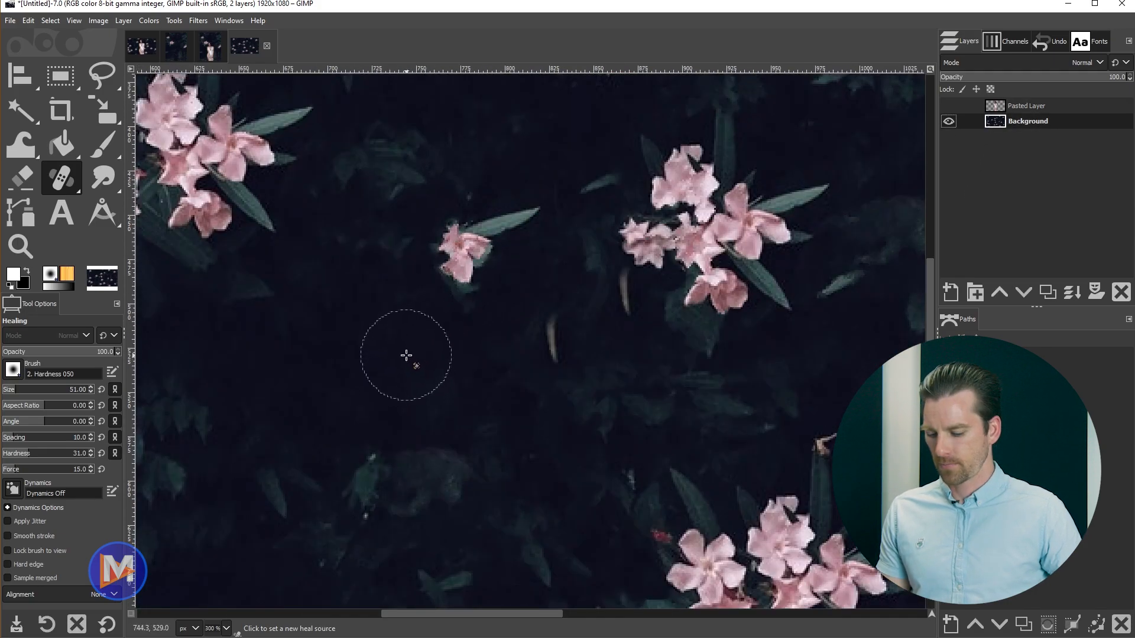
key("c")
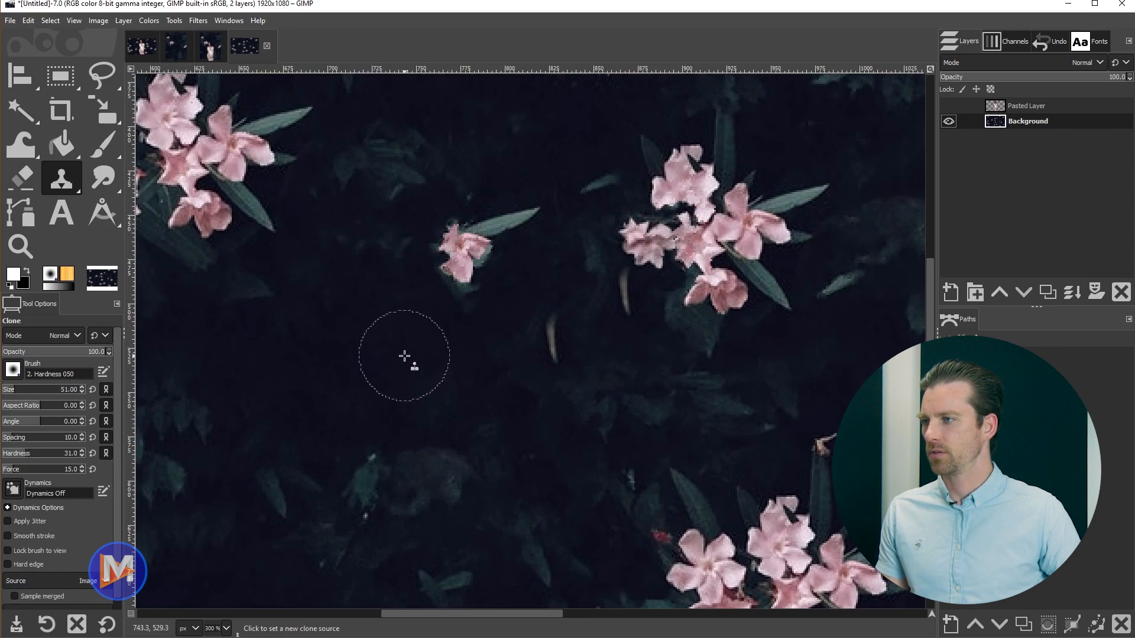
left_click(406, 357, "ctrl")
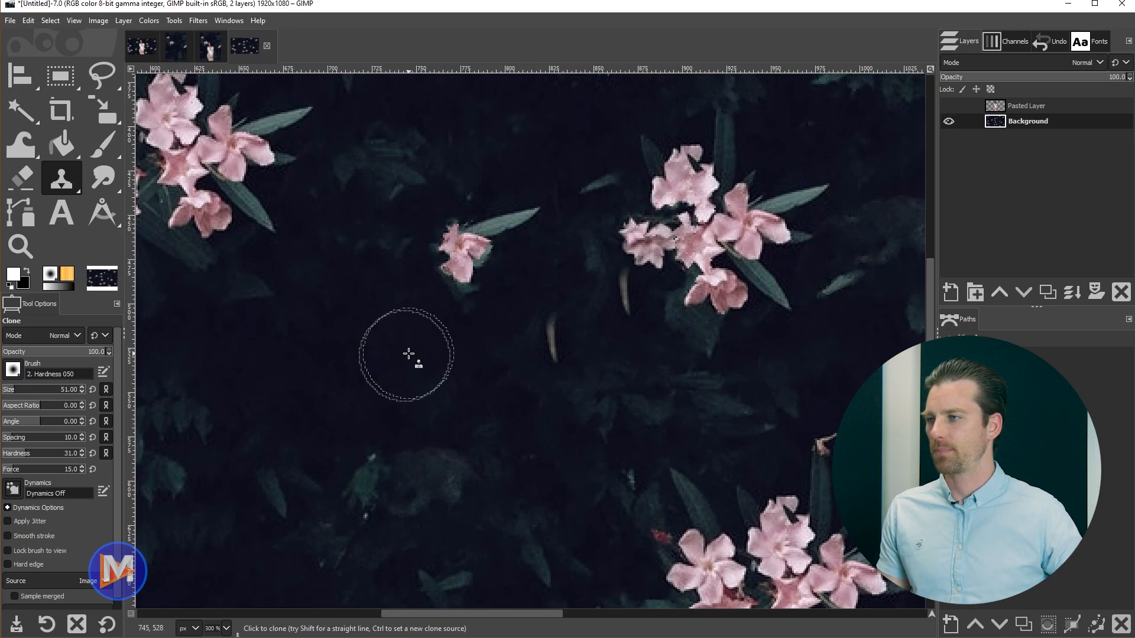
mouse_move(459, 254)
left_mouse_down()
mouse_move(438, 258)
mouse_move(486, 245)
mouse_move(471, 208)
mouse_move(533, 233)
mouse_move(538, 219)
mouse_move(520, 213)
mouse_move(476, 263)
mouse_move(473, 252)
left_mouse_up()
mouse_move(534, 338)
left_mouse_down()
mouse_move(541, 353)
mouse_move(548, 330)
left_mouse_up()
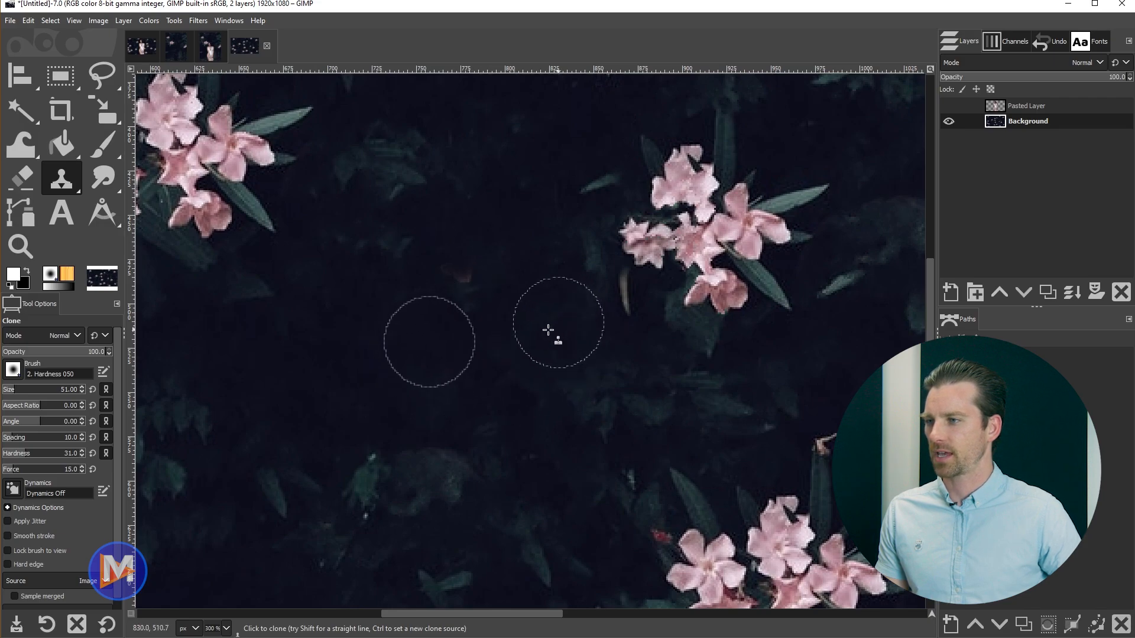
- Clone a flower cluster from the lower middle into the upper-left foliage with a size 210 brush, and show the woman's layer again
scroll(755, 362, "down", 2)
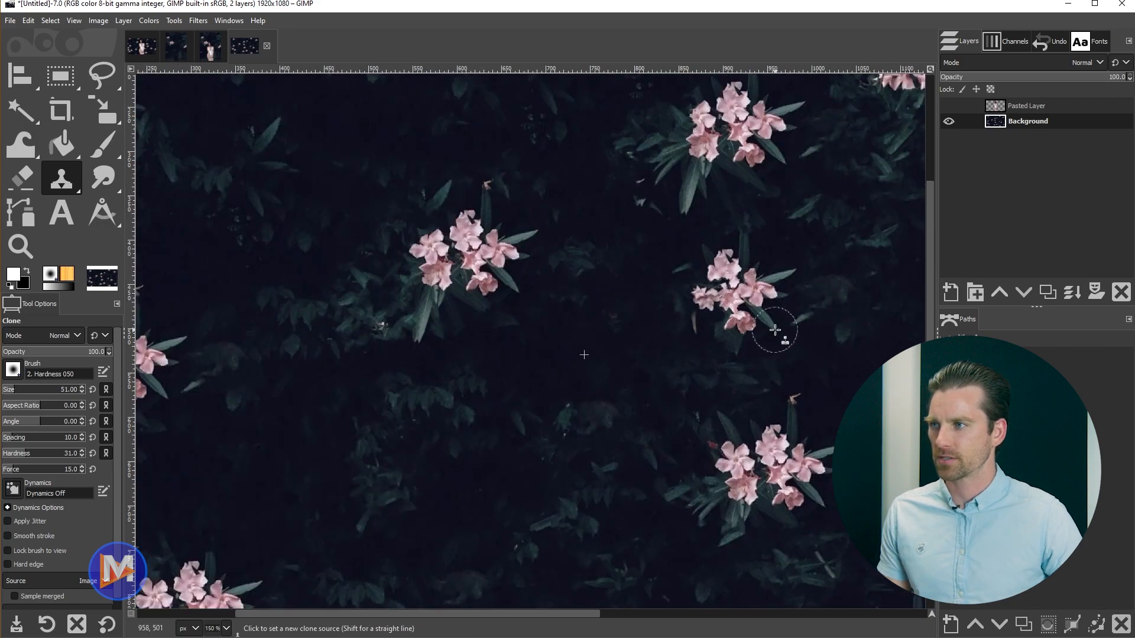
scroll(568, 325, "down", 2)
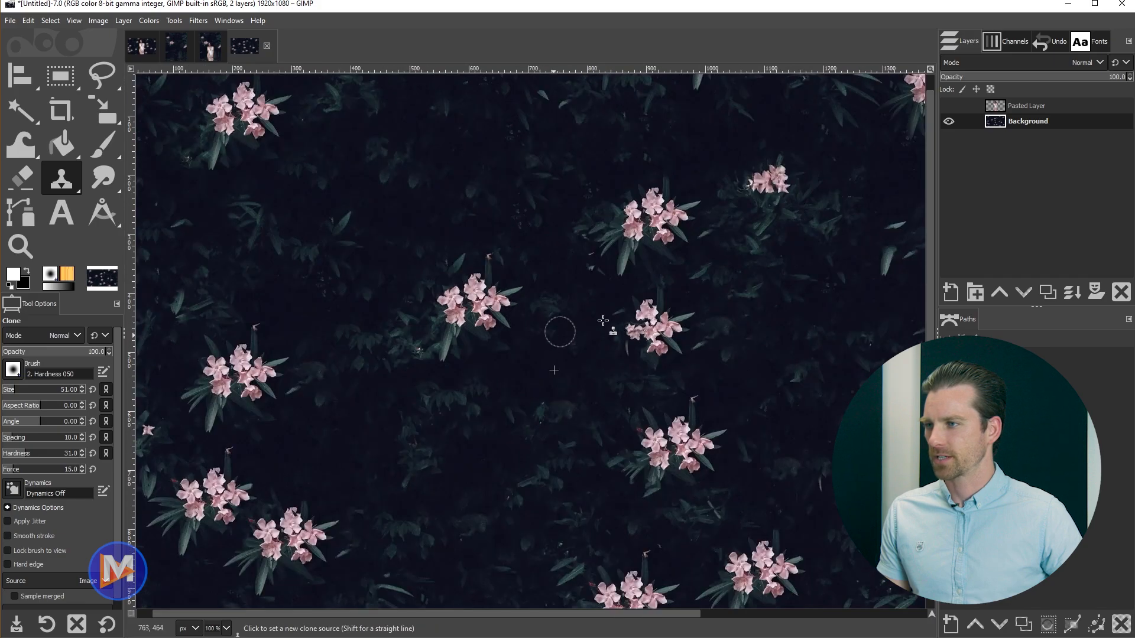
scroll(603, 320, "down", 2)
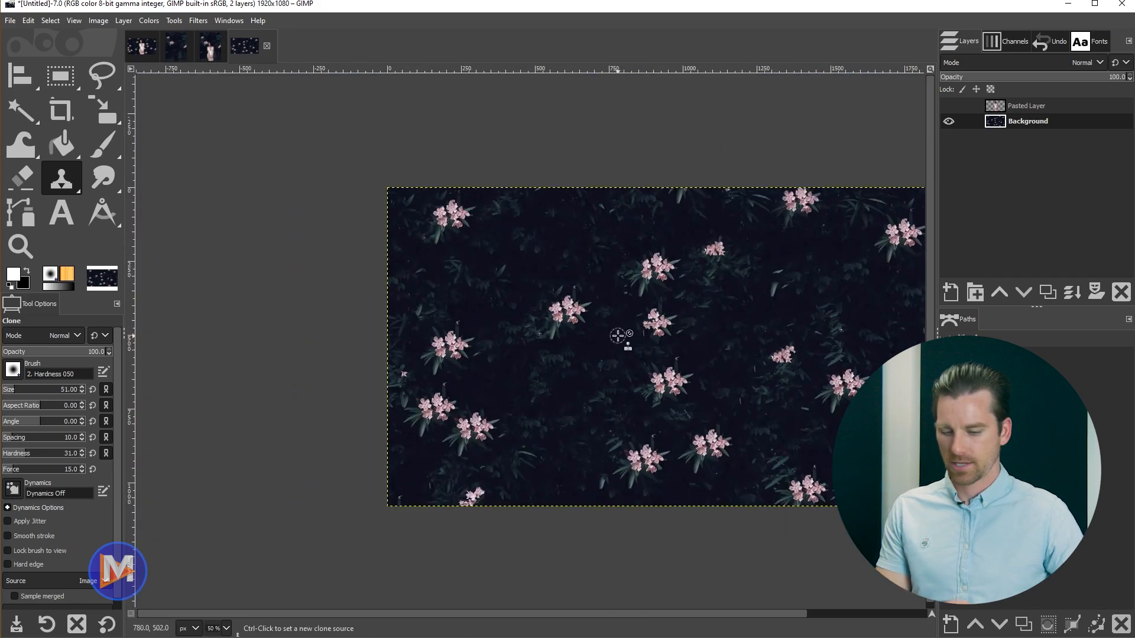
key("bracketright")
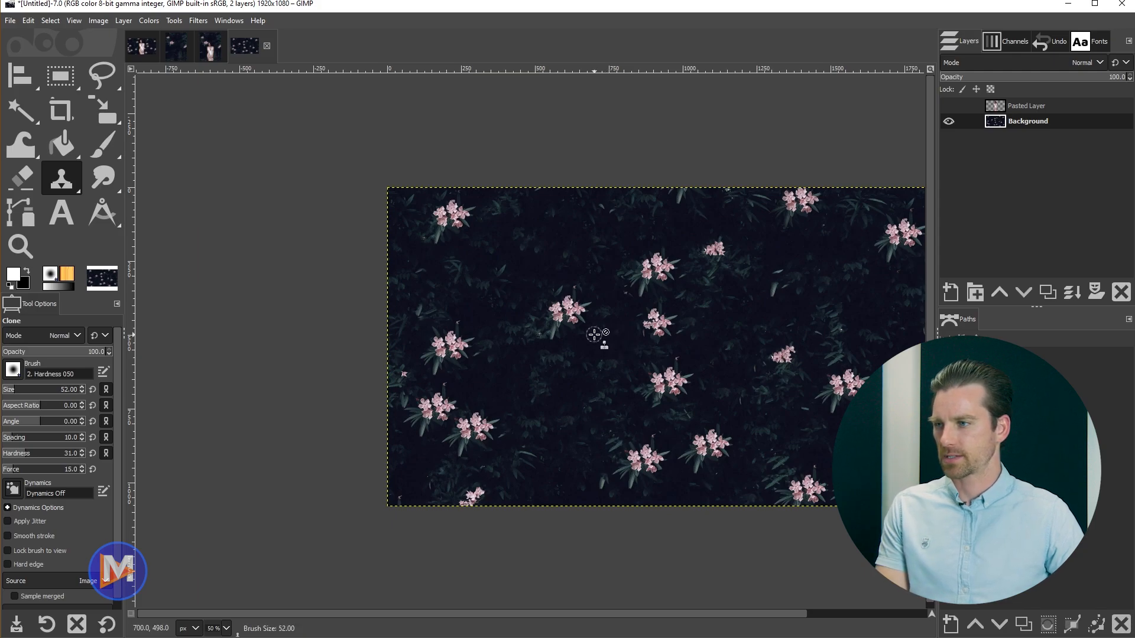
key("bracketright")
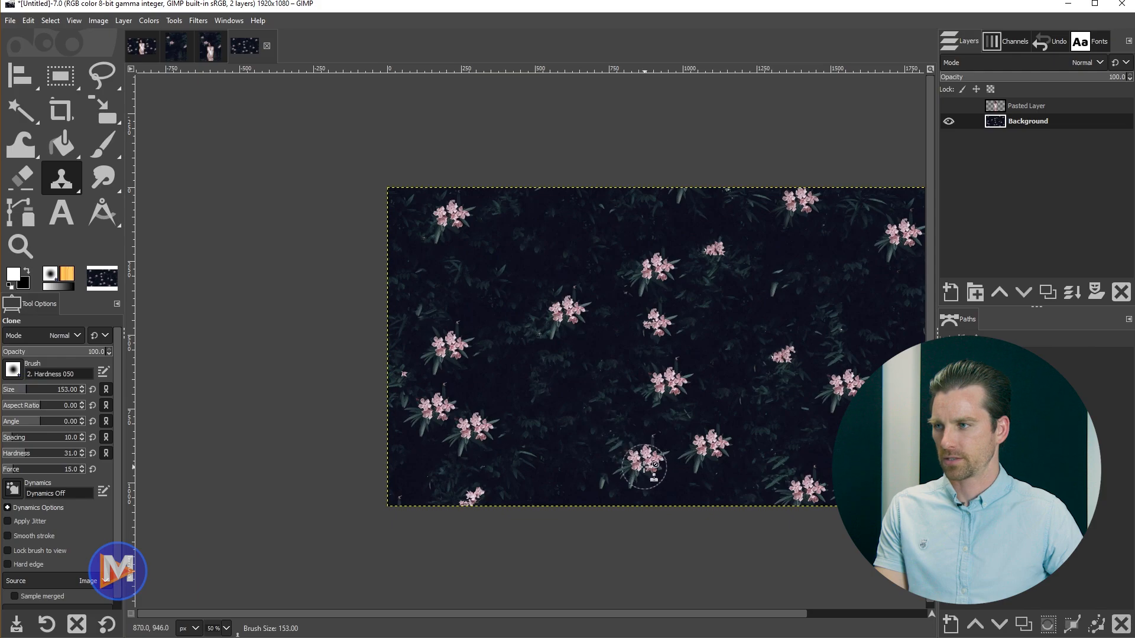
key("bracketright")
key("bracketright")
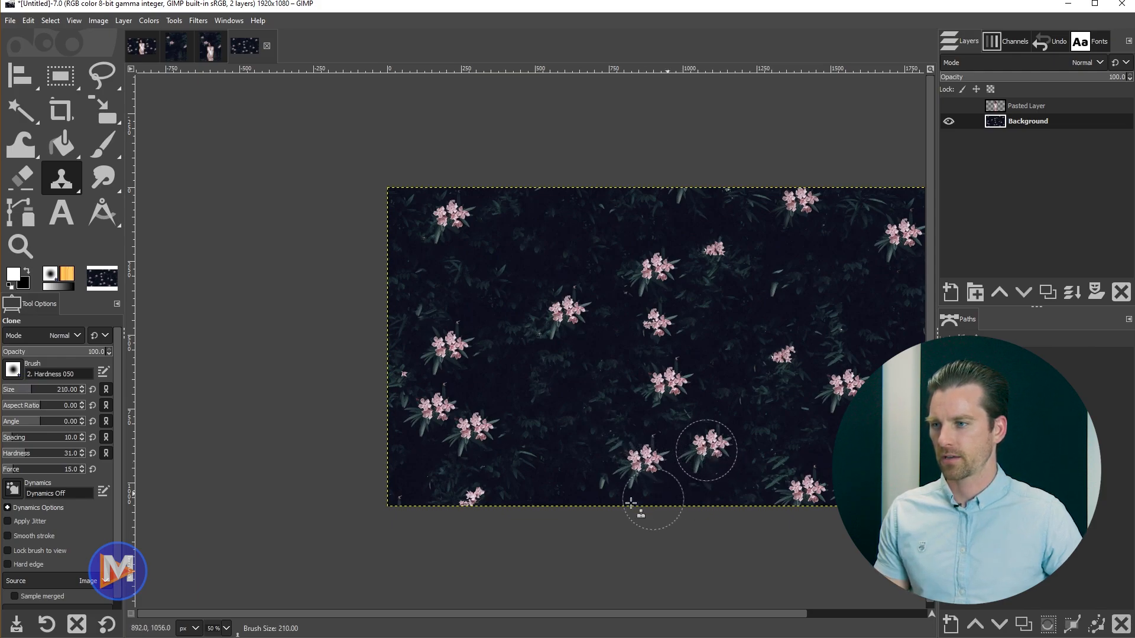
mouse_move(565, 246)
left_mouse_down()
mouse_move(562, 234)
mouse_move(612, 261)
left_mouse_up()
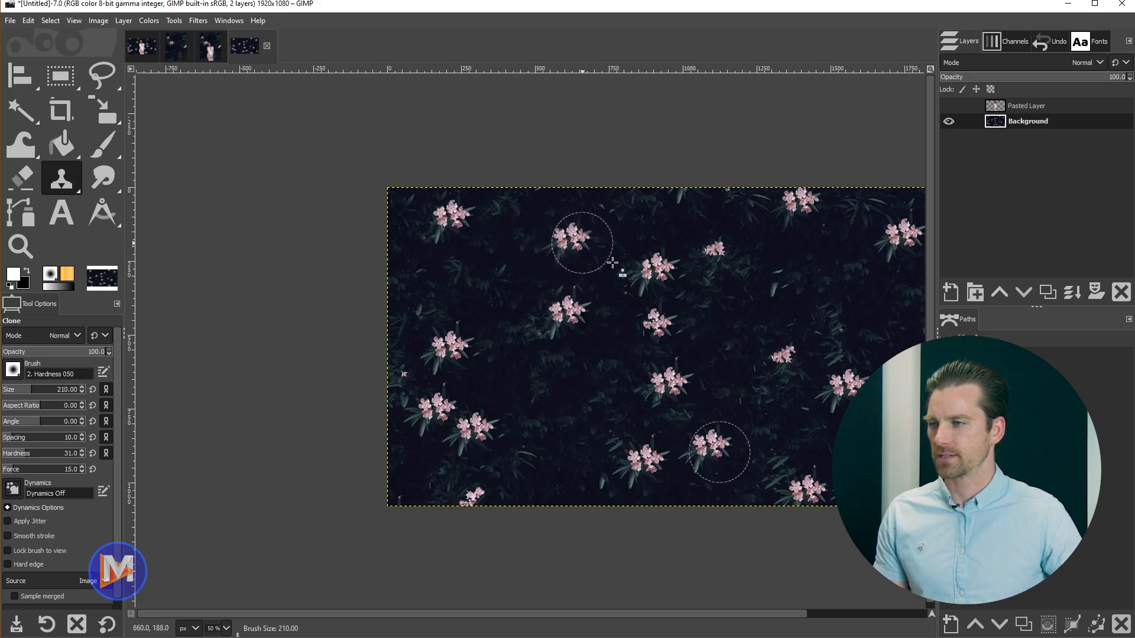
left_click(949, 106)
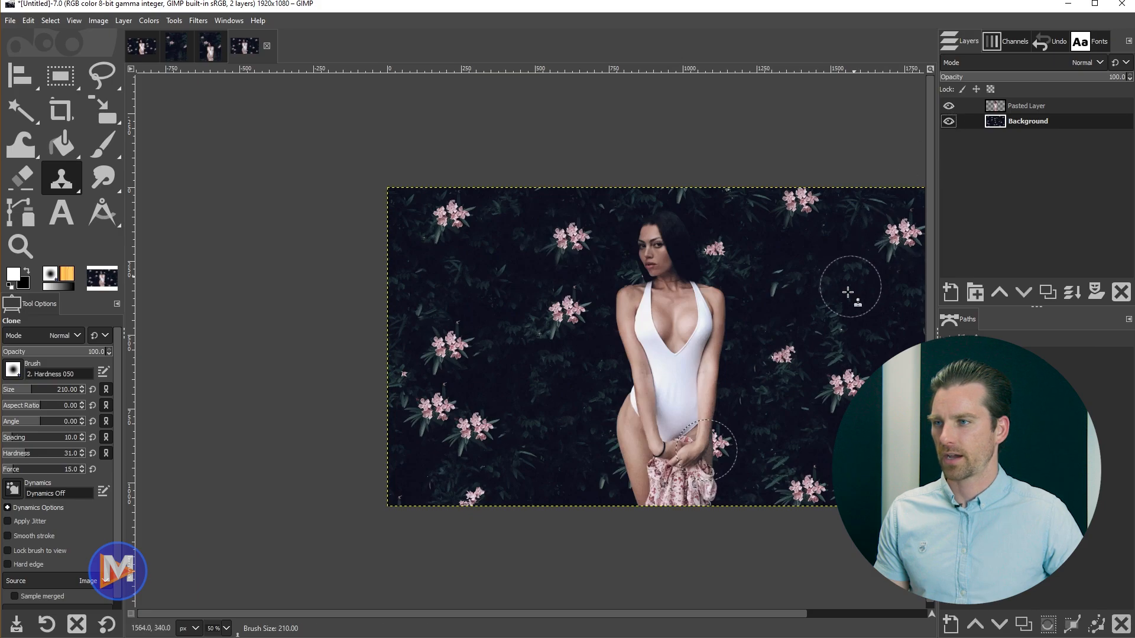
mouse_move(851, 296)
left_mouse_down()
mouse_move(698, 271)
mouse_move(692, 282)
left_mouse_up()
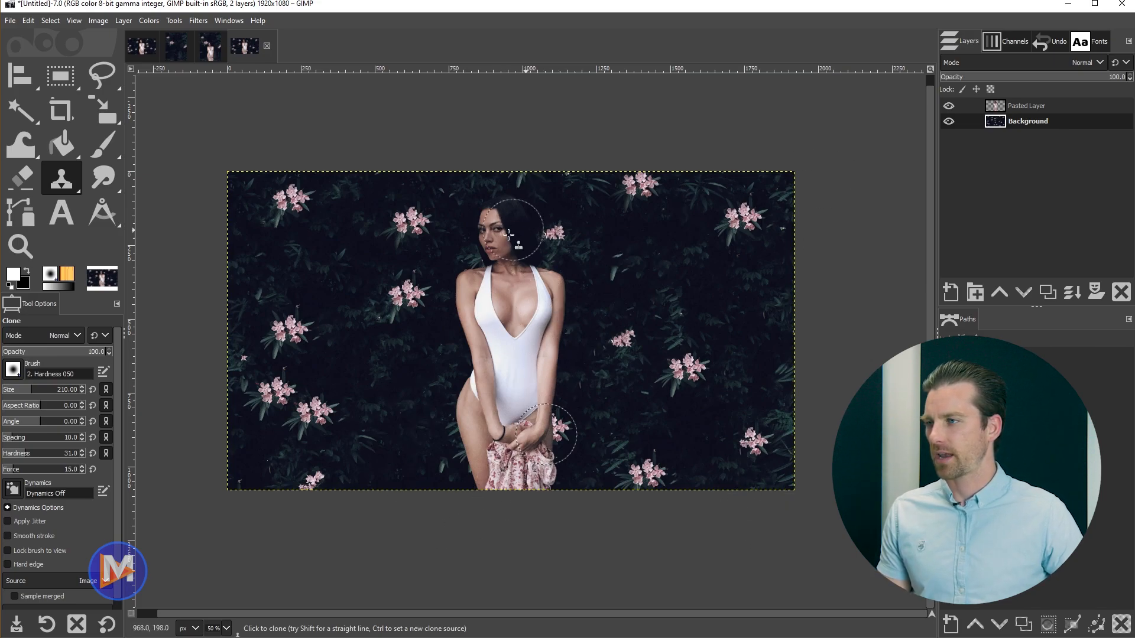
- Apply Shadows-Highlights to the woman's layer with shadows 59.15, highlights -34.76 and white point adjustment 3.537, comparing it with the preview off
left_click(1002, 106)
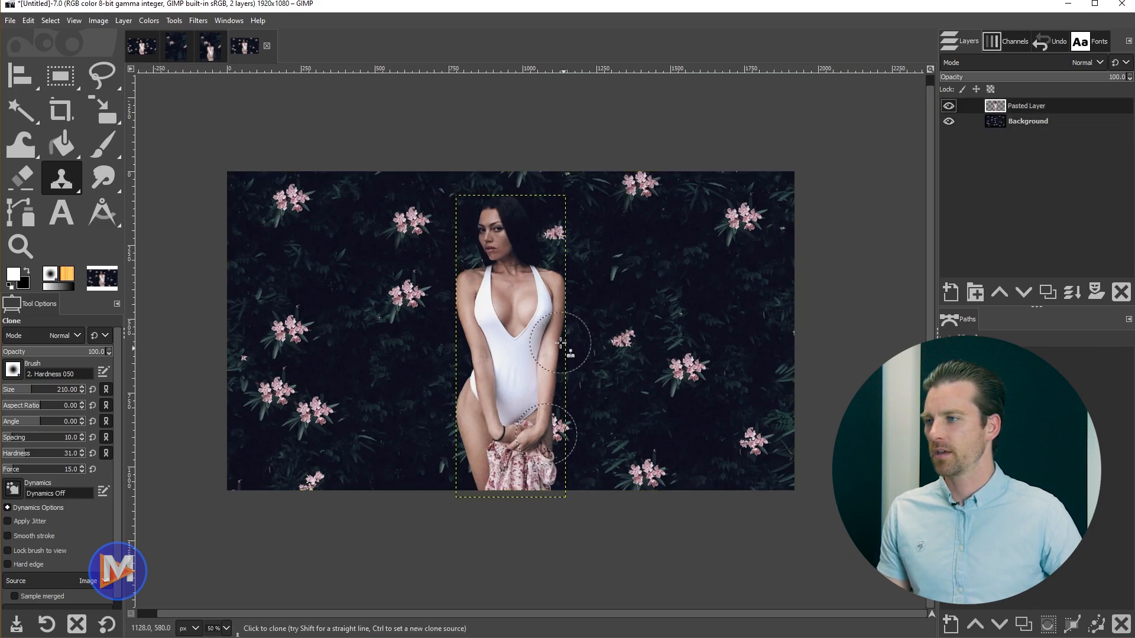
left_click(149, 22)
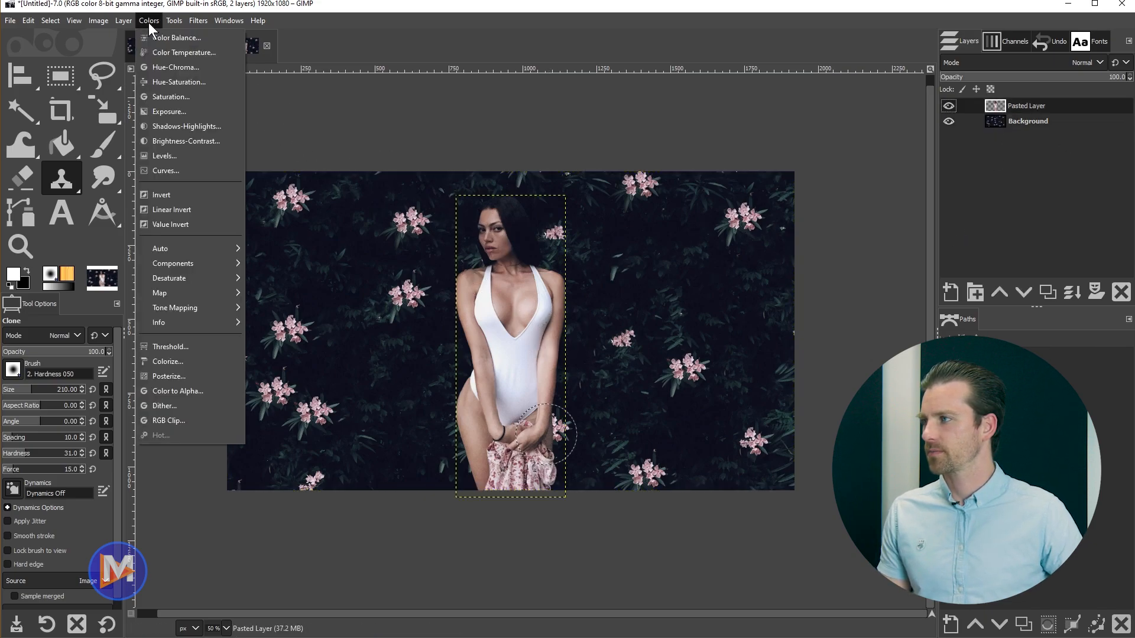
left_click(177, 126)
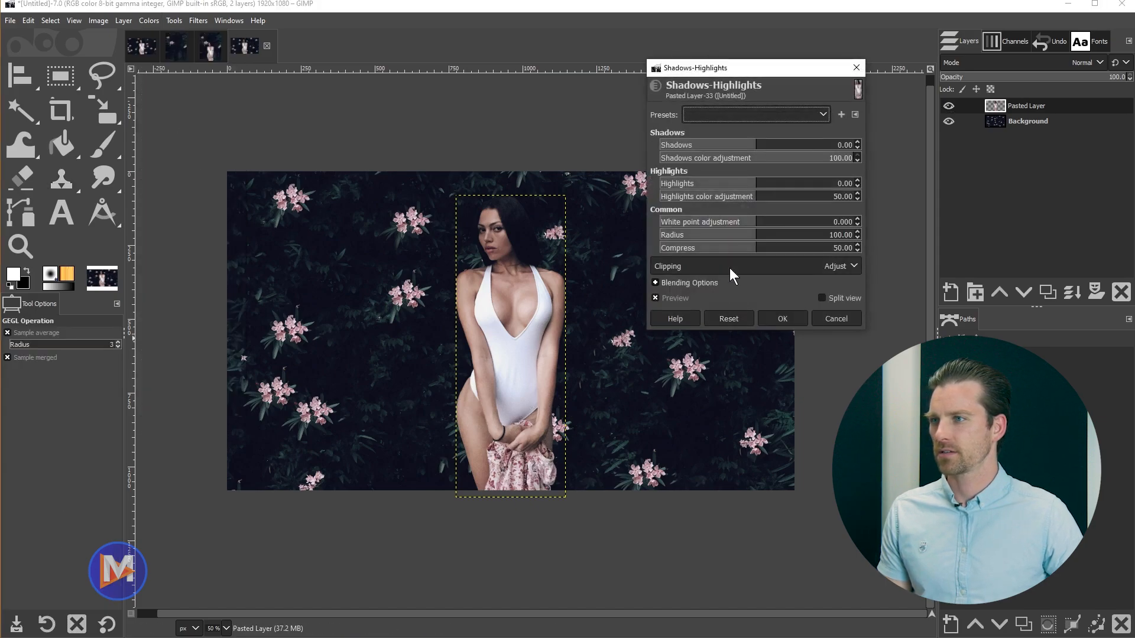
left_click_drag(755, 144, 780, 145)
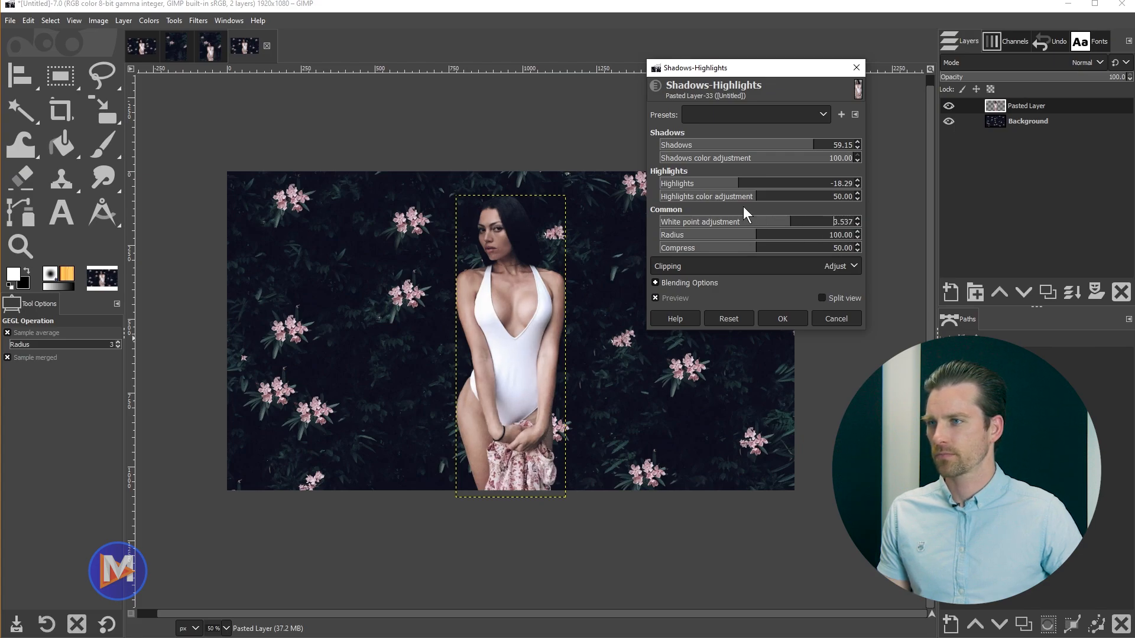
left_click(735, 183)
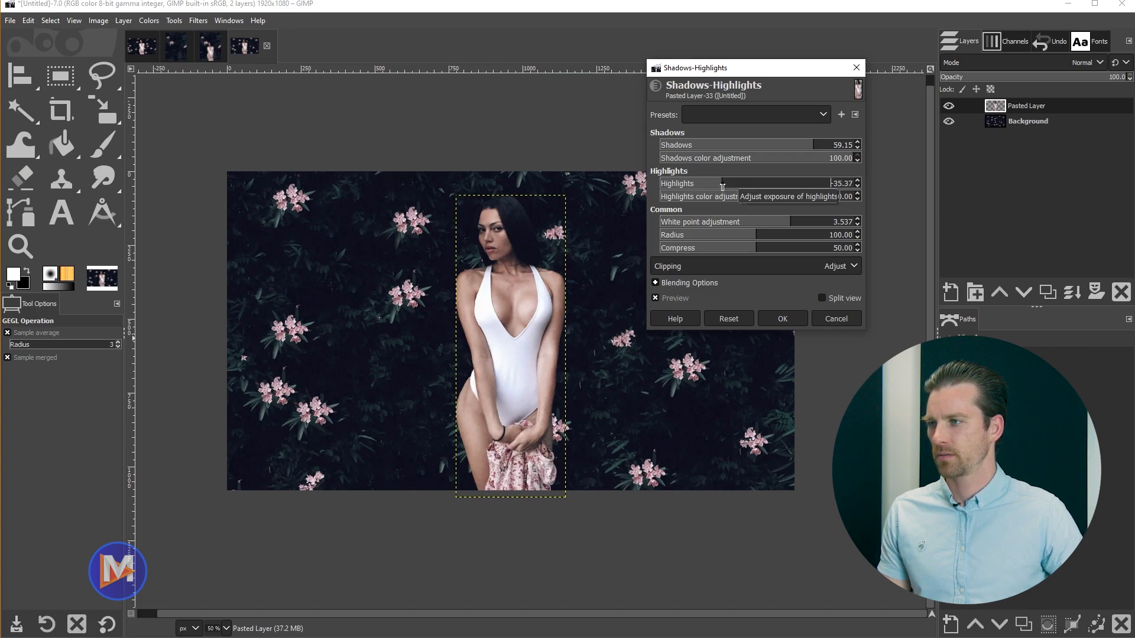
left_click(665, 298)
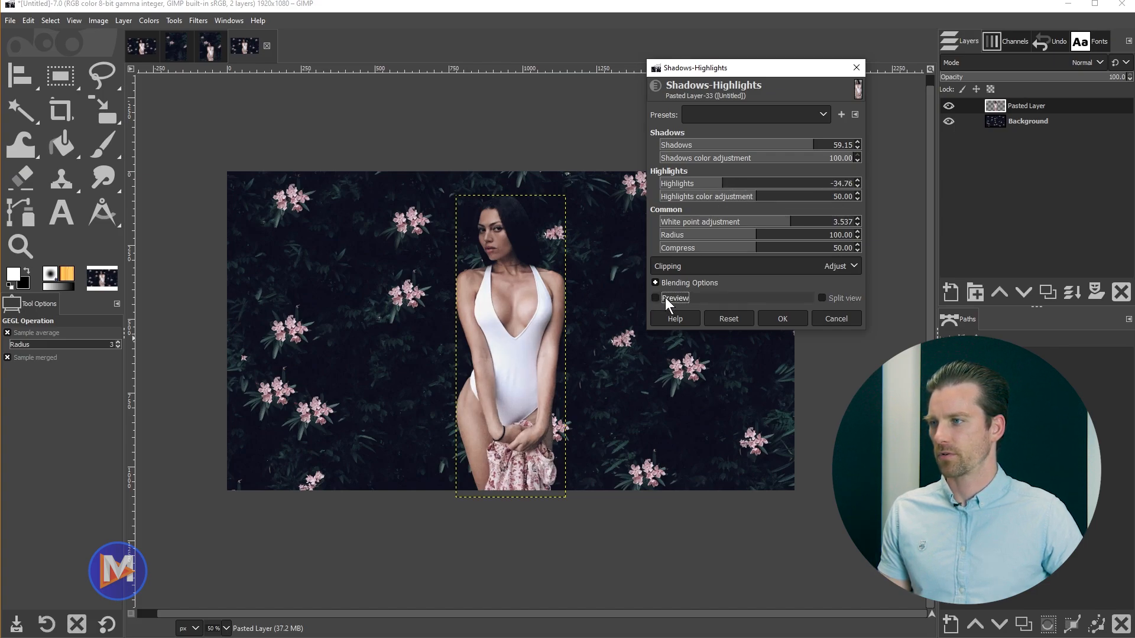
left_click(665, 297)
left_click(784, 318)
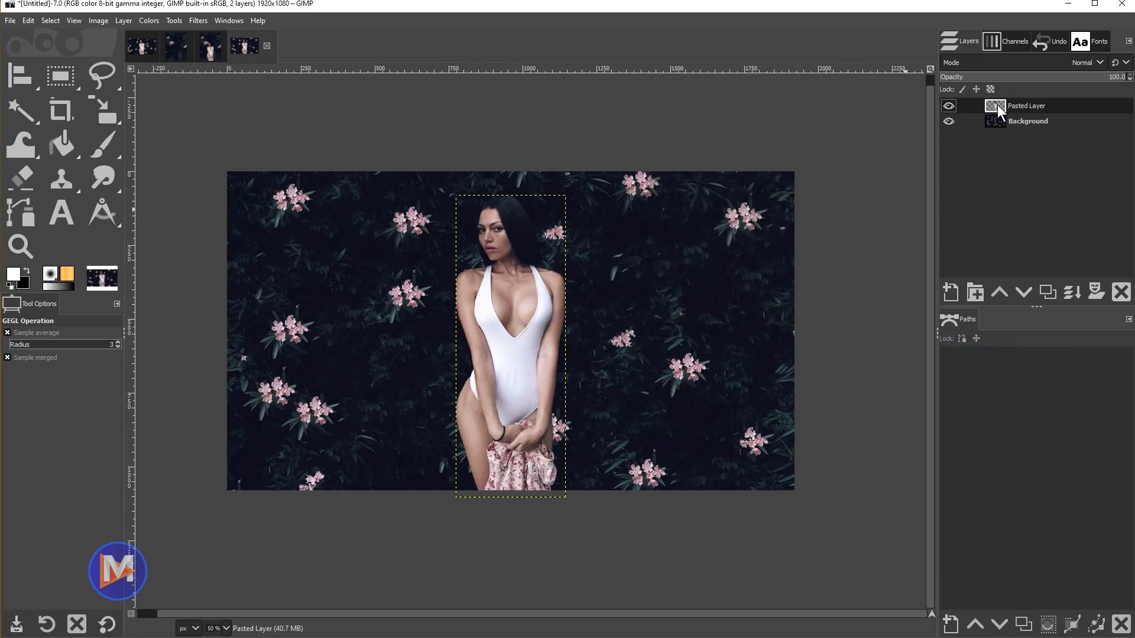
- Duplicate the adjusted layer of the woman
left_click(1047, 291)
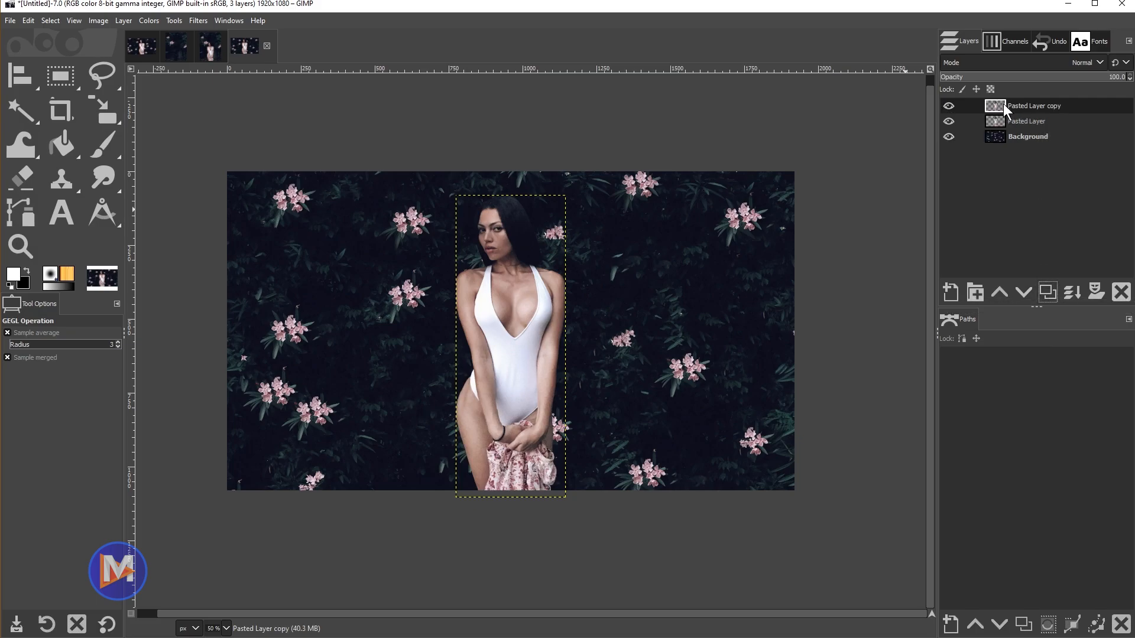
- Brighten the duplicated layer of the woman with Levels, setting the white input level to 222 and the gamma to 1.03
left_click(149, 21)
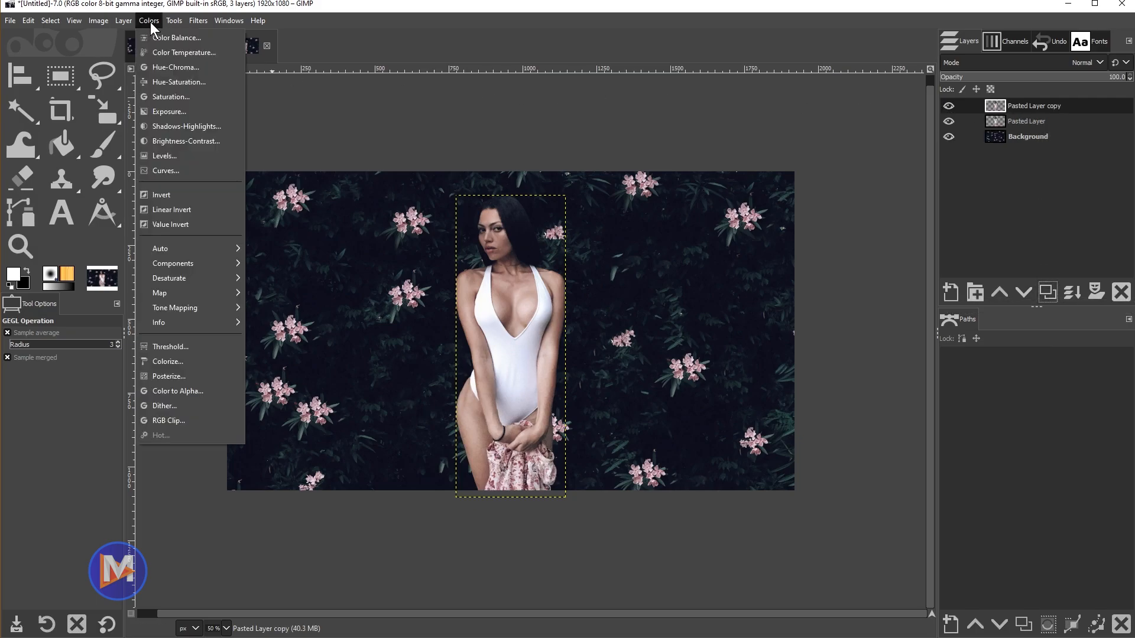
left_click(162, 155)
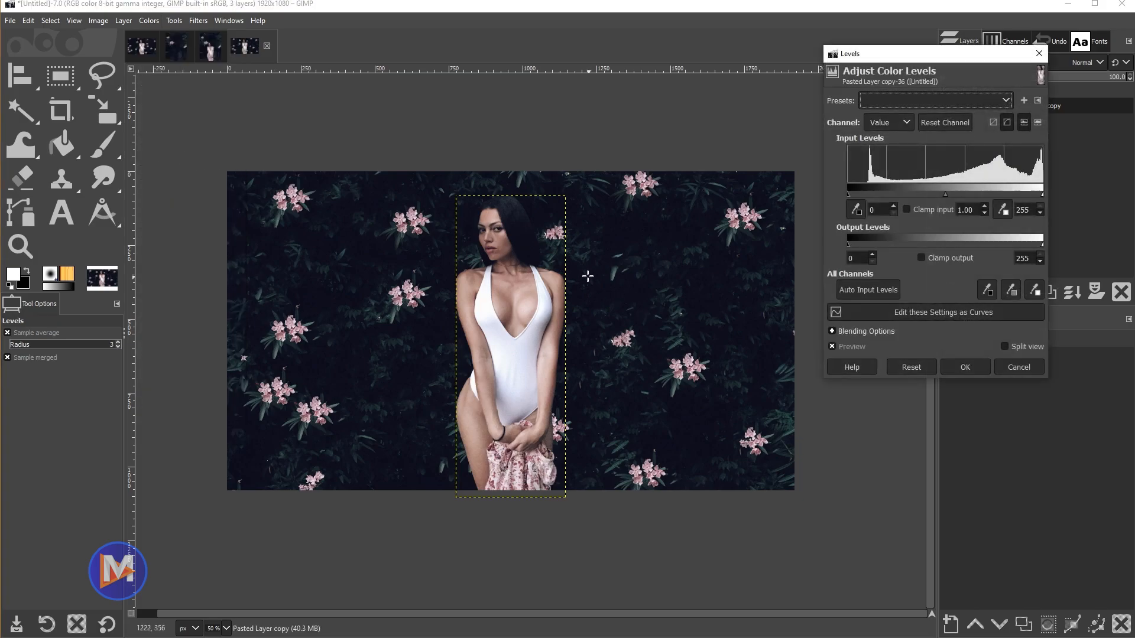
scroll(539, 275, "up", 3, "ctrl")
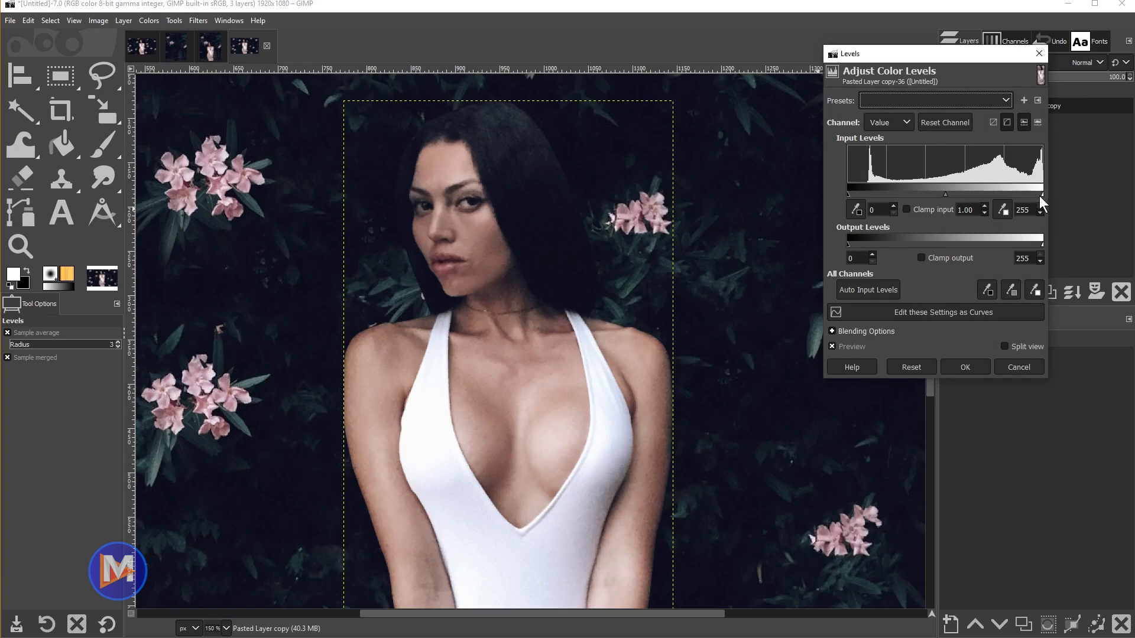
left_click_drag(1043, 195, 1014, 193)
left_click_drag(930, 195, 935, 196)
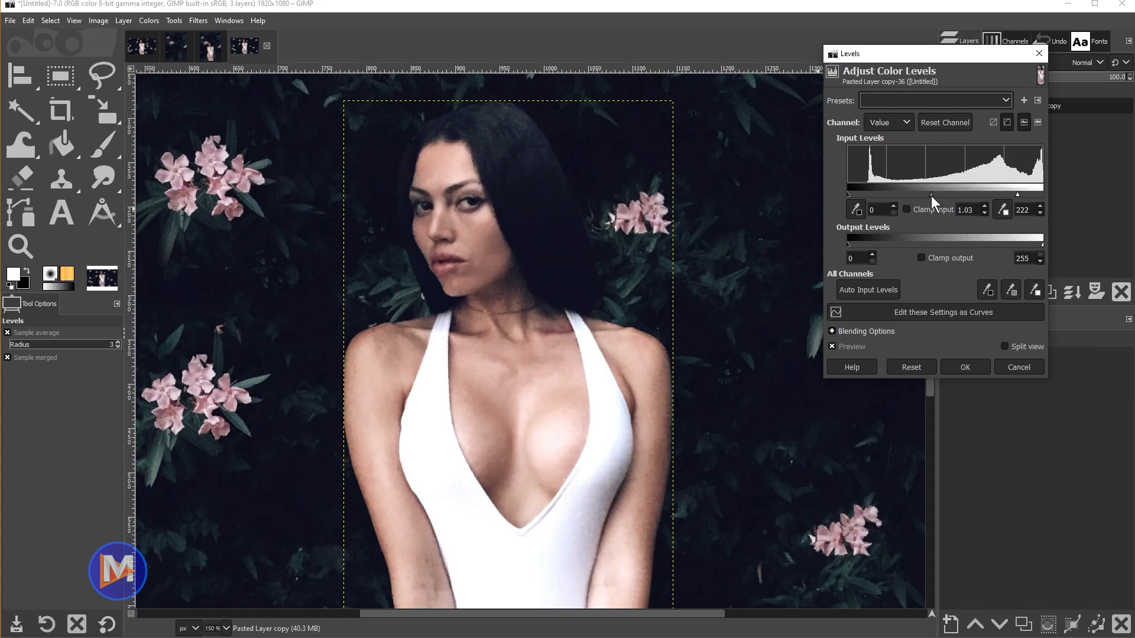
left_click(966, 366)
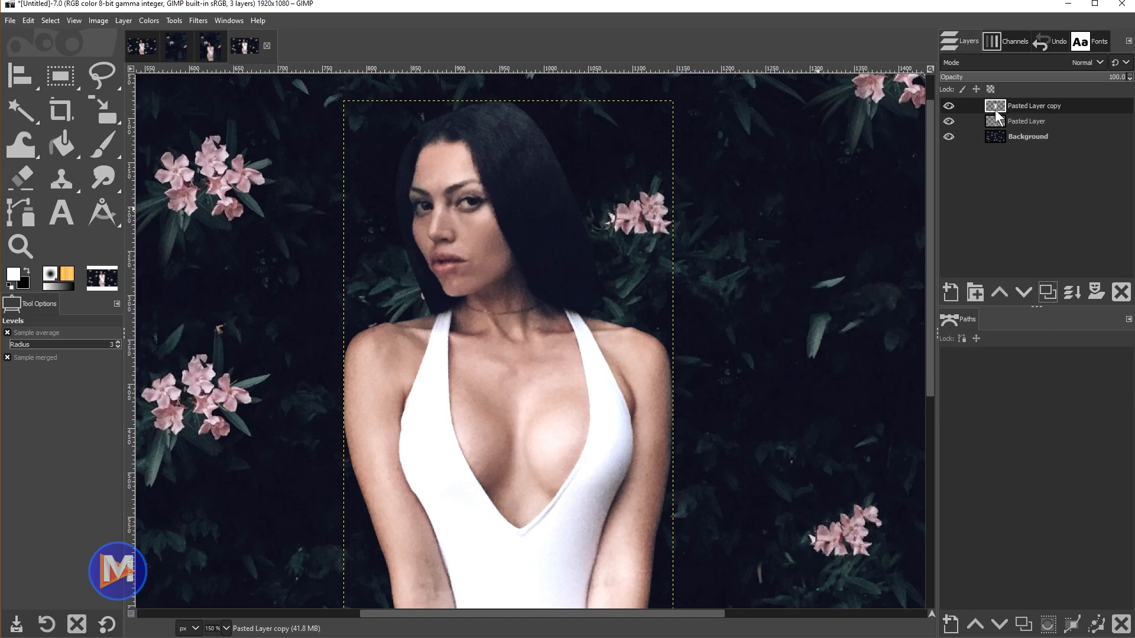
- Add a black (full transparency) mask to the duplicated layer and paint white on it over the woman's face with a size 58 brush
left_click(1095, 293)
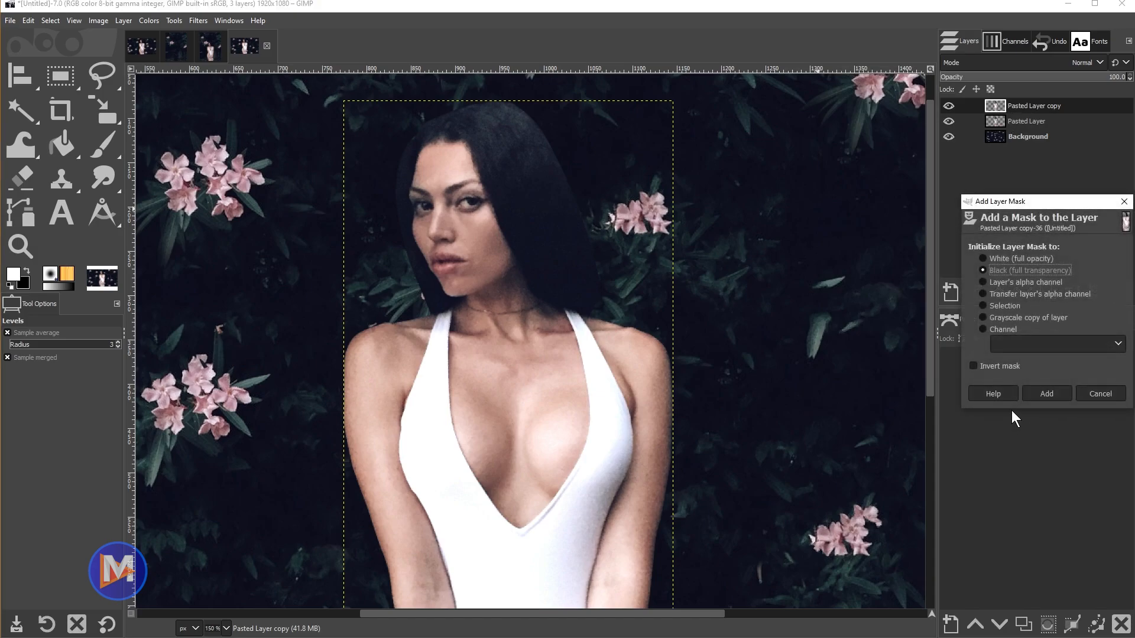
left_click(1050, 394)
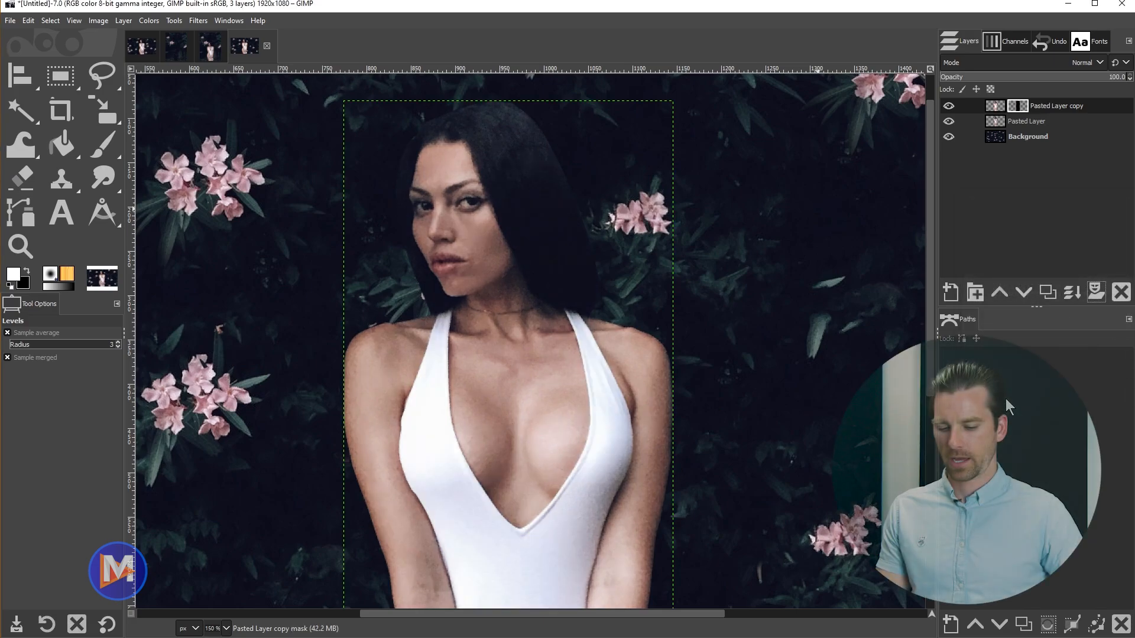
key("p")
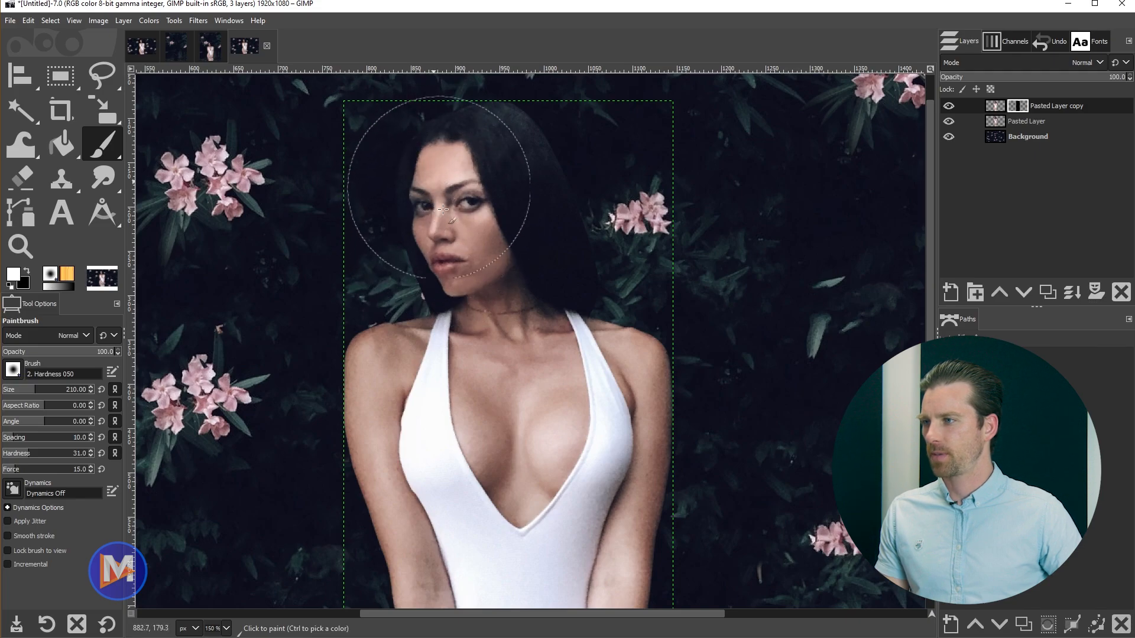
mouse_move(470, 256)
left_mouse_down()
mouse_move(449, 267)
mouse_move(486, 237)
mouse_move(465, 264)
mouse_move(474, 220)
left_mouse_up()
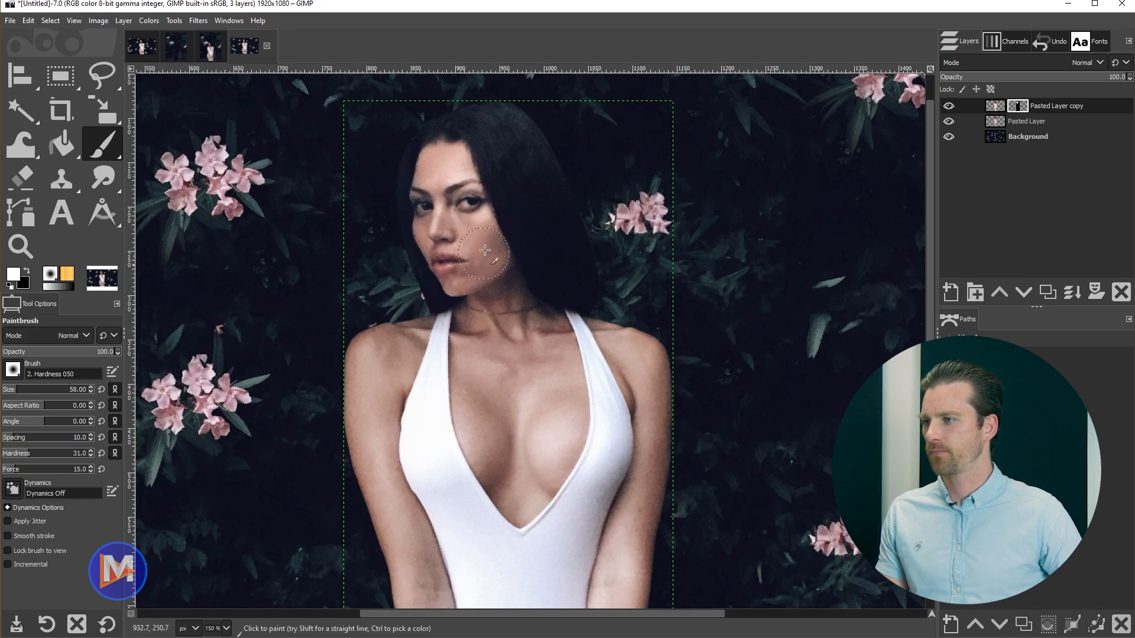
- Make the Background layer active and fit the whole image in the window
scroll(686, 394, "down", 4)
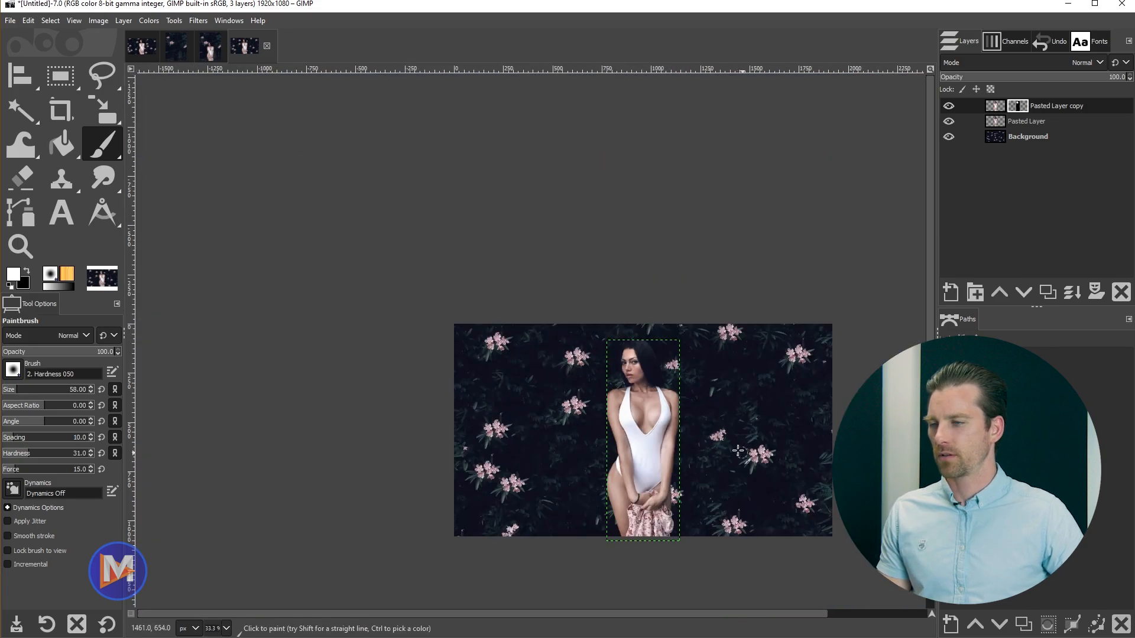
left_click_drag(737, 451, 561, 371)
scroll(482, 385, "up", 2)
scroll(365, 321, "down", 1)
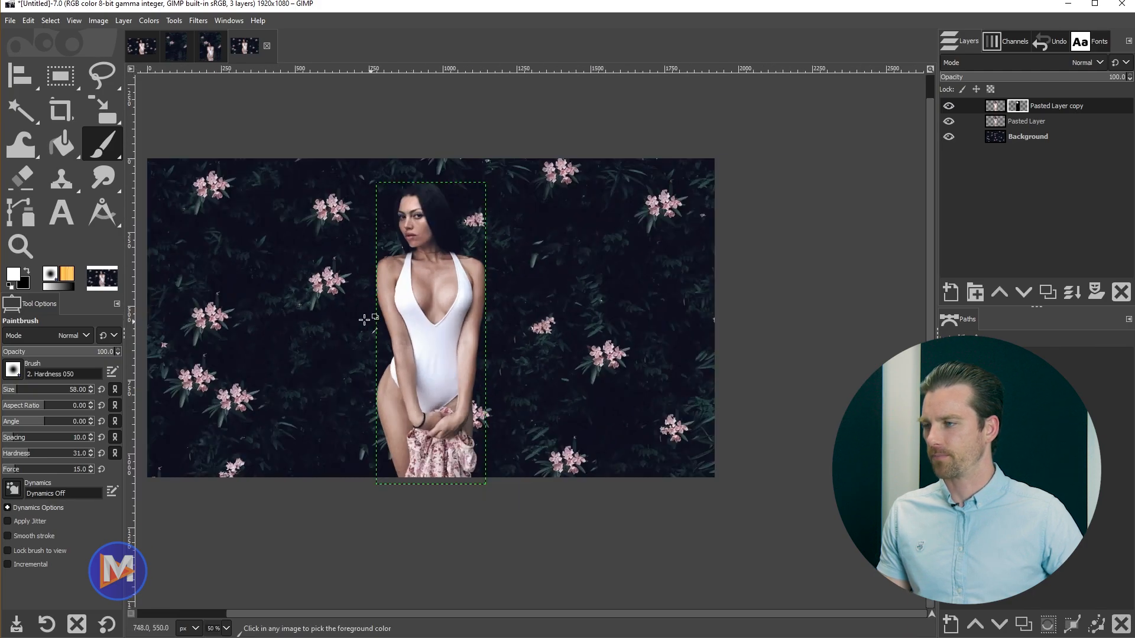
left_click_drag(365, 319, 425, 314)
left_click(993, 136)
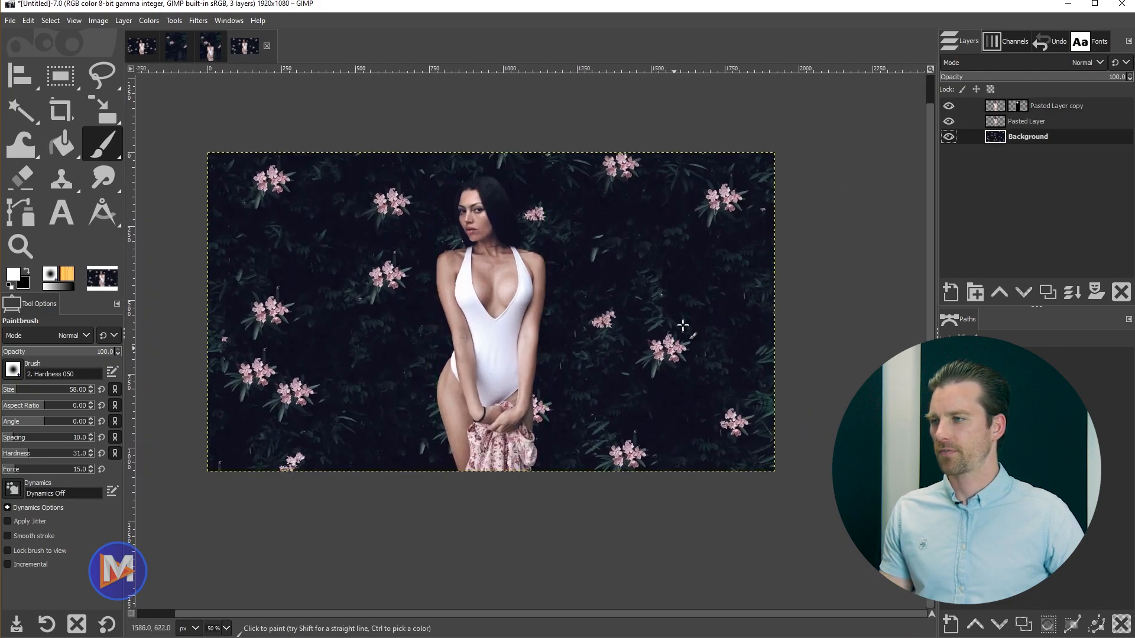
key("shift+ctrl+j")
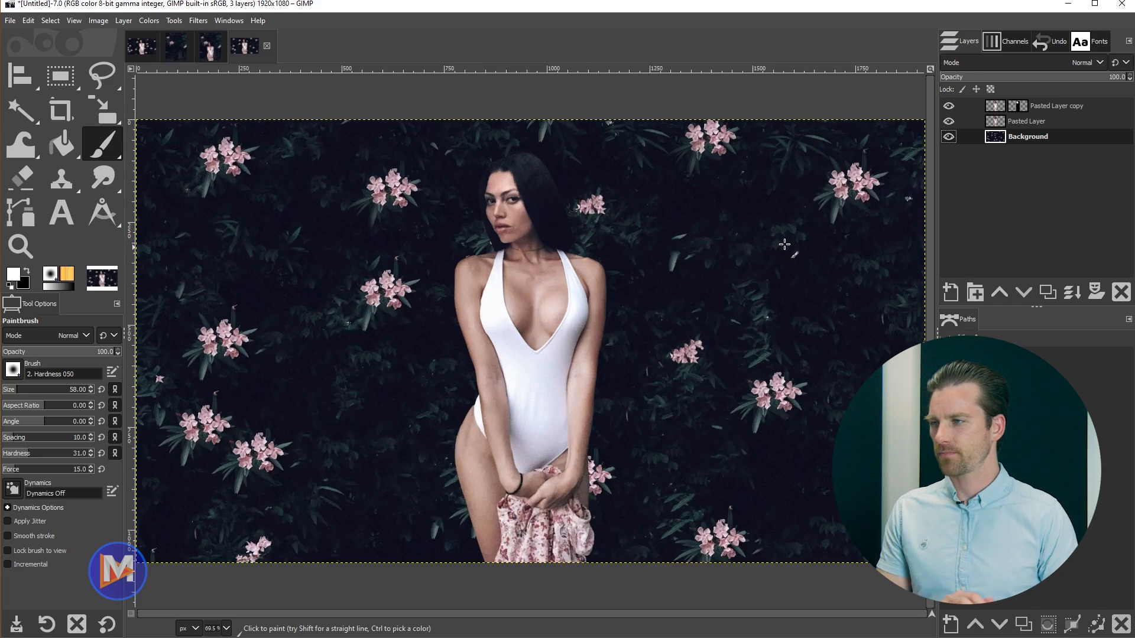